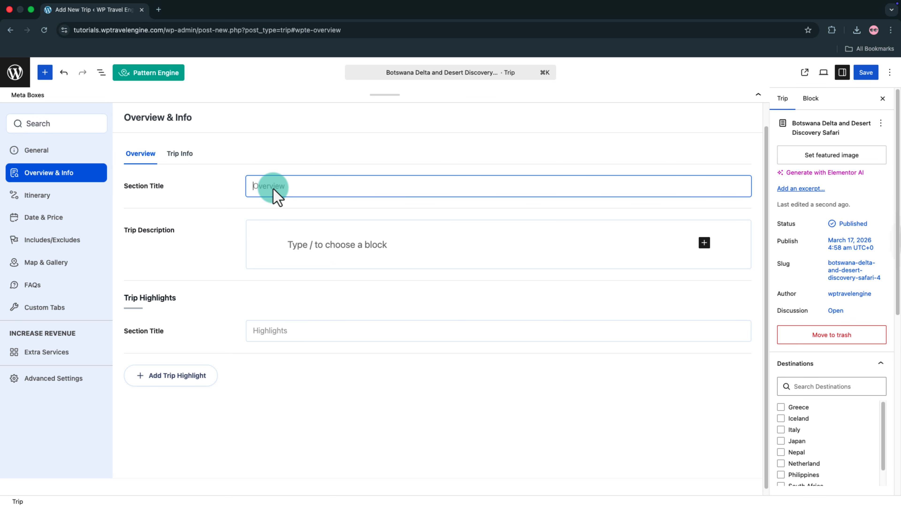
Title the overview section "Overview" and paste the two-paragraph text about travel and the word's origin as the trip description
{"action": "type", "text": "Overview"}
{"action": "left_click", "coordinate": [262, 251]}
{"action": "key", "text": "super+v"}
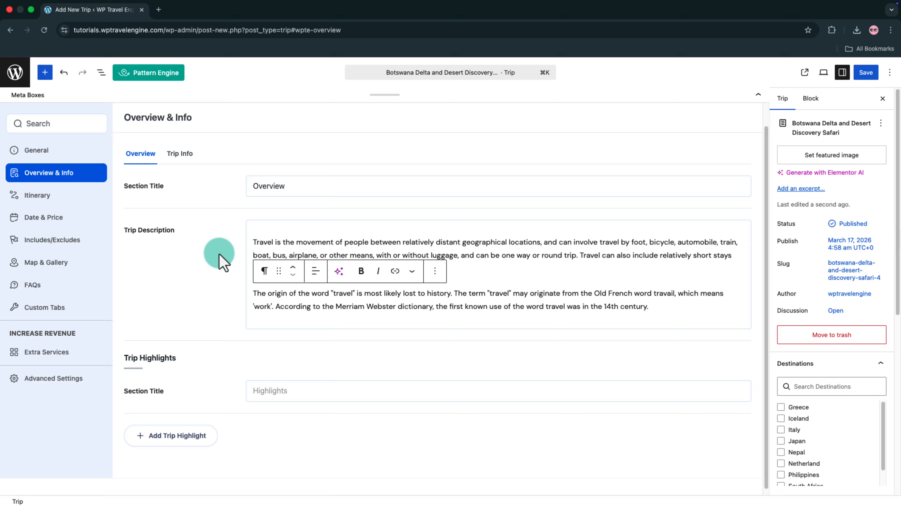
Title the highlights section "Highlights" and add the trip highlight "Trek to the world-famous Everest Base Camp"
{"action": "scroll", "coordinate": [276, 325], "scroll_direction": "down", "scroll_amount": 1}
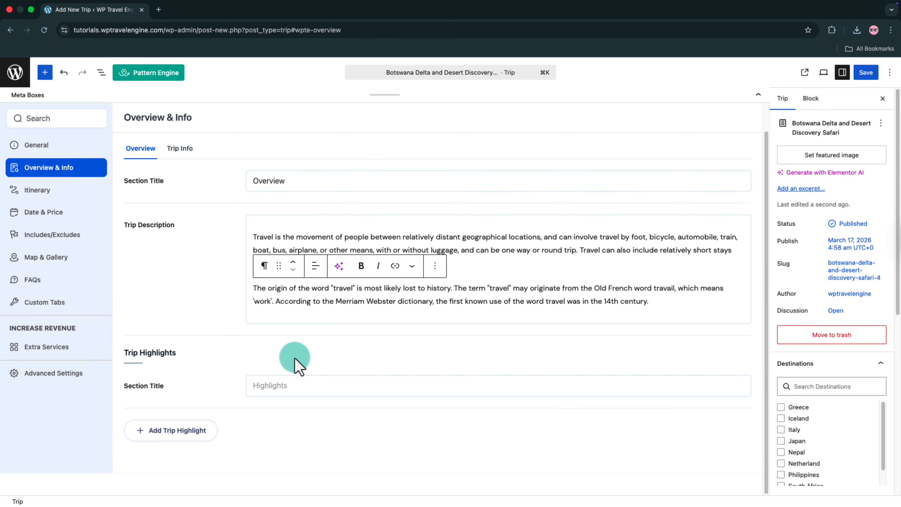
{"action": "left_click", "coordinate": [254, 384]}
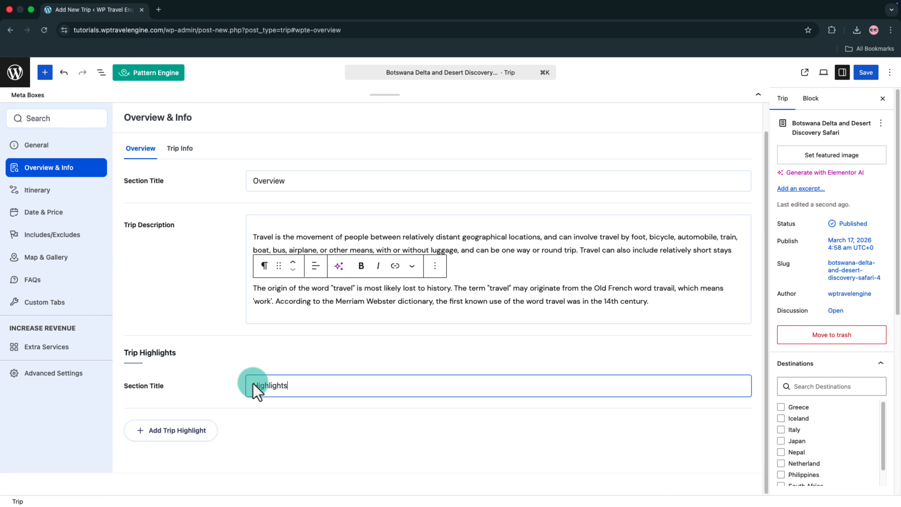
{"action": "left_click", "coordinate": [187, 434]}
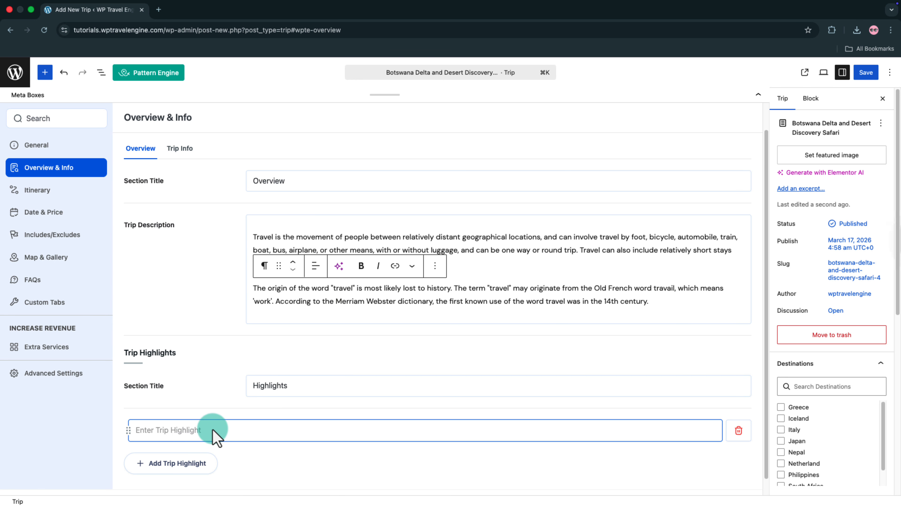
{"action": "left_click", "coordinate": [141, 431]}
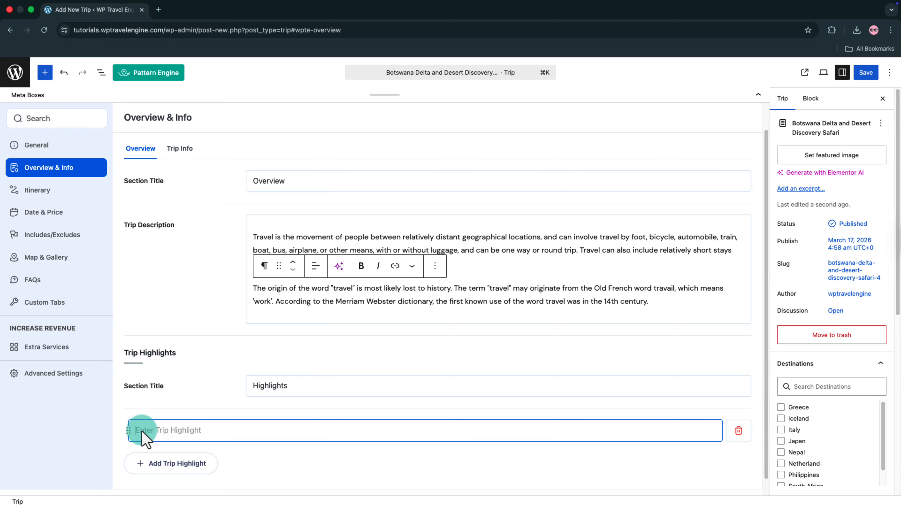
{"action": "type", "text": "Trek to the world-famous Everest Base Camp"}
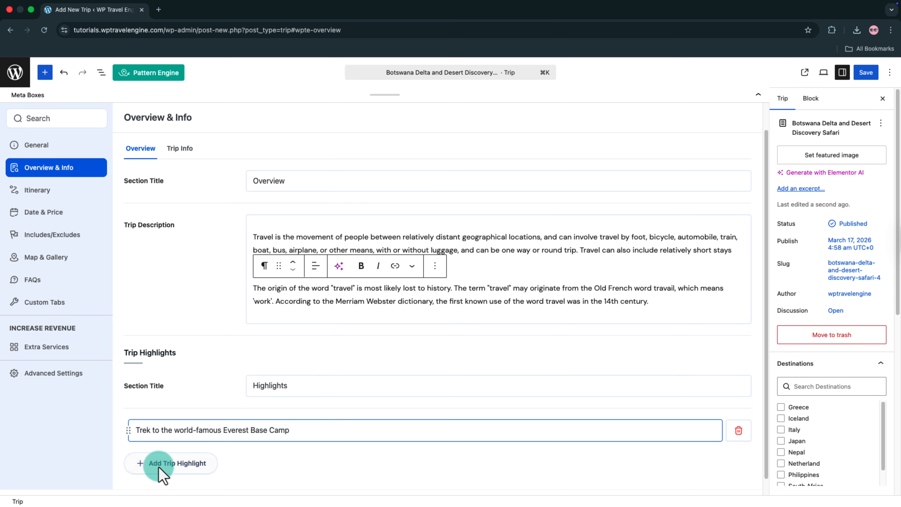
Add three more trip highlights covering the Himalayan view from Kala Patthar, the Sherpa villages and the Tengboche monastery
{"action": "left_click", "coordinate": [156, 462]}
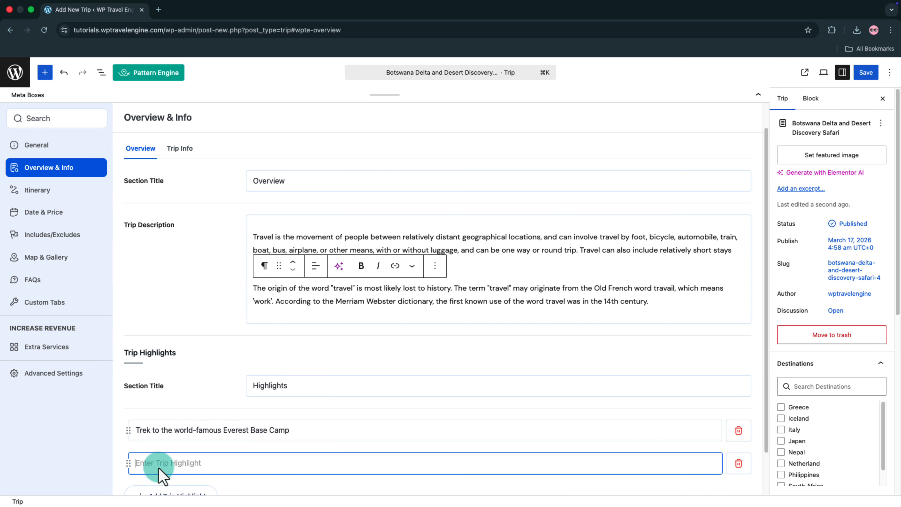
{"action": "scroll", "coordinate": [159, 476], "scroll_direction": "down", "scroll_amount": 2}
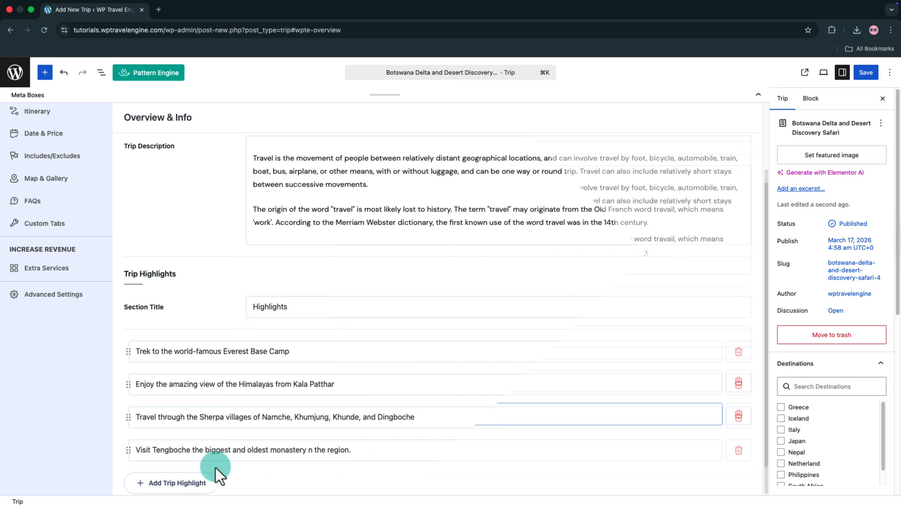
{"action": "scroll", "coordinate": [216, 468], "scroll_direction": "up", "scroll_amount": 3}
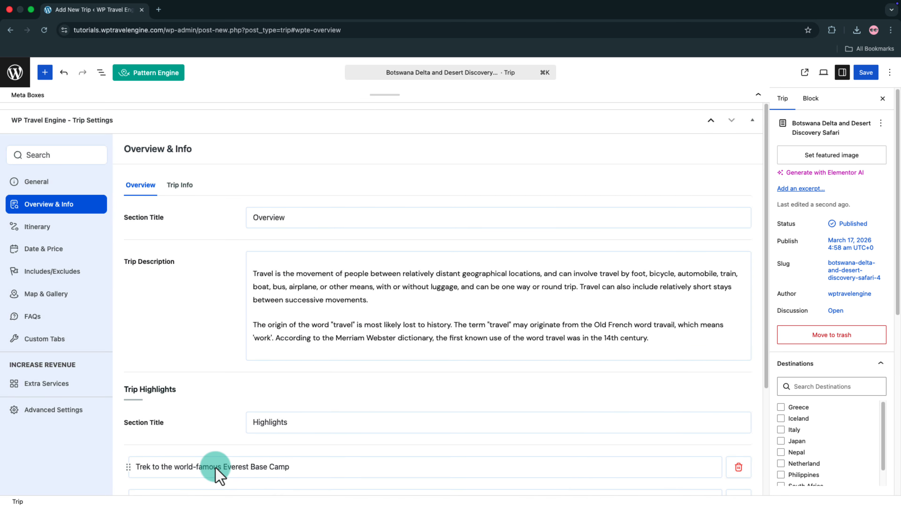
Set the section title of the trip info to "Trip Information"
{"action": "left_click", "coordinate": [179, 177]}
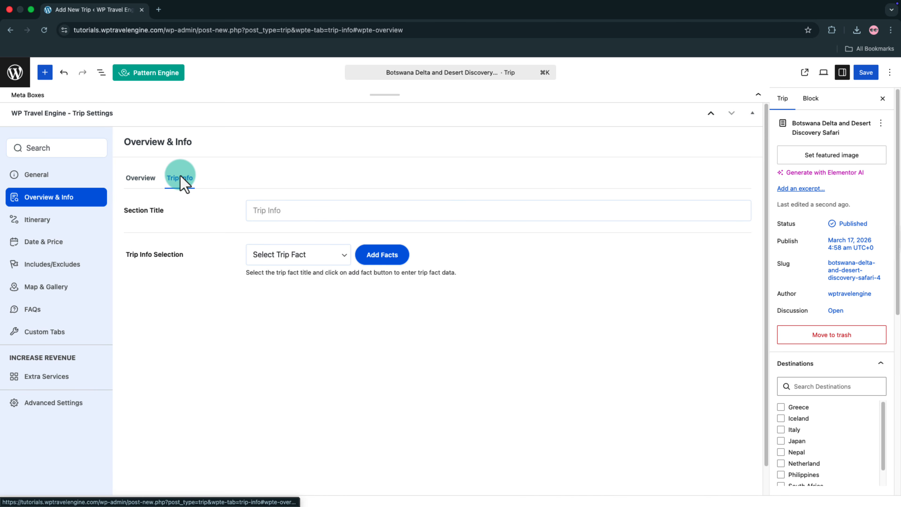
{"action": "left_click", "coordinate": [252, 211]}
{"action": "type", "text": "Trip Information"}
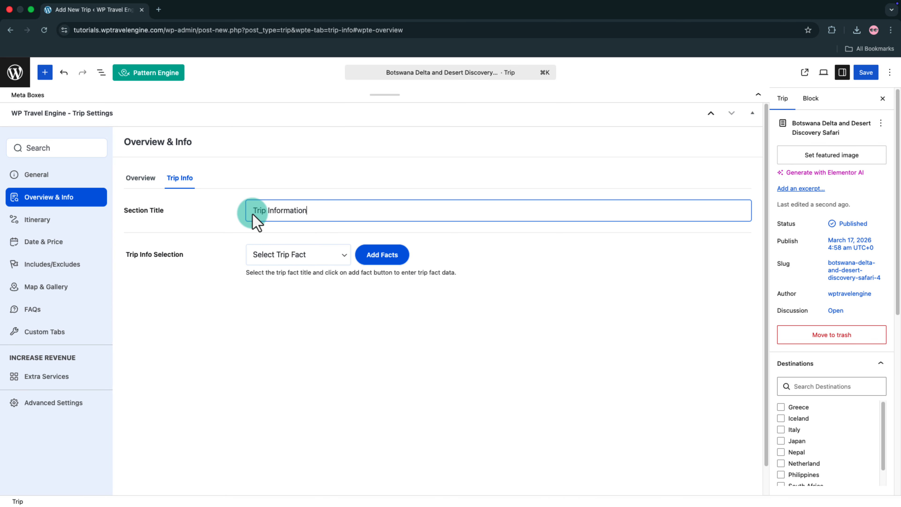
{"action": "left_click", "coordinate": [202, 258]}
Add the Transportation trip fact with the value "Bus, Airlines"
{"action": "left_click", "coordinate": [286, 255]}
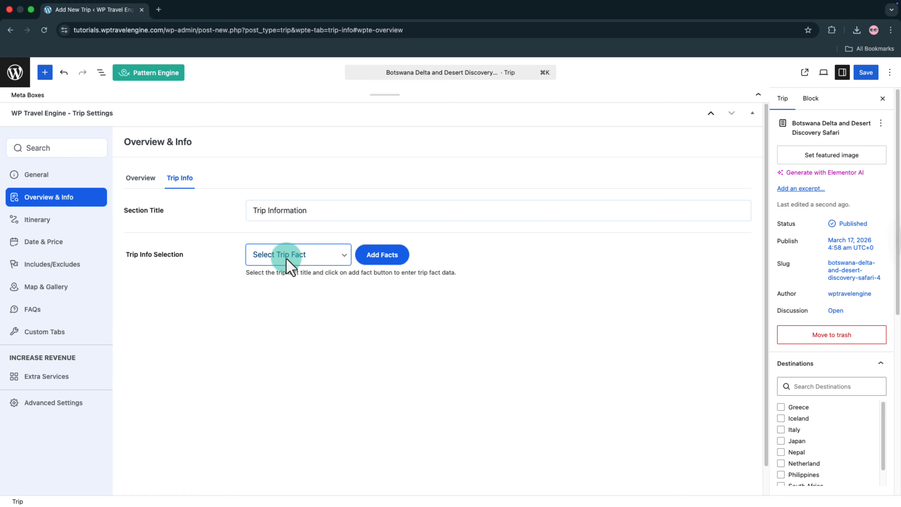
{"action": "left_click", "coordinate": [289, 263]}
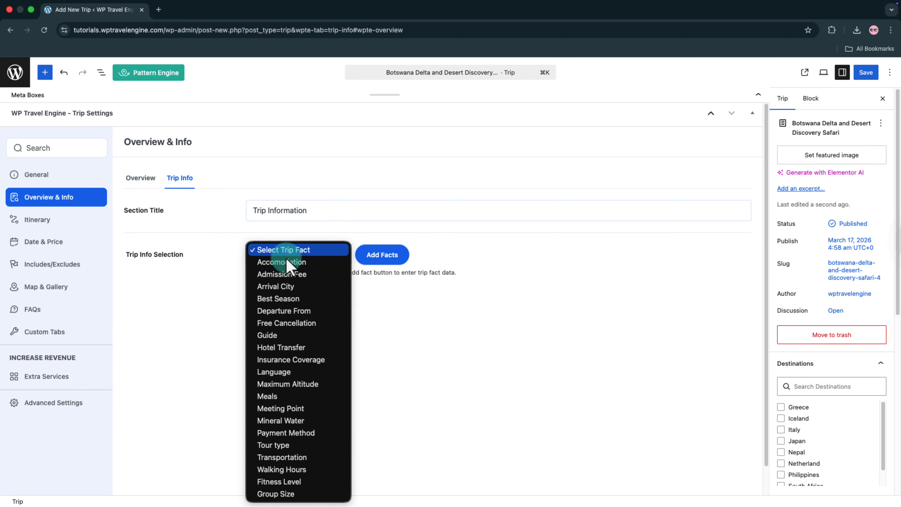
{"action": "left_click", "coordinate": [267, 458]}
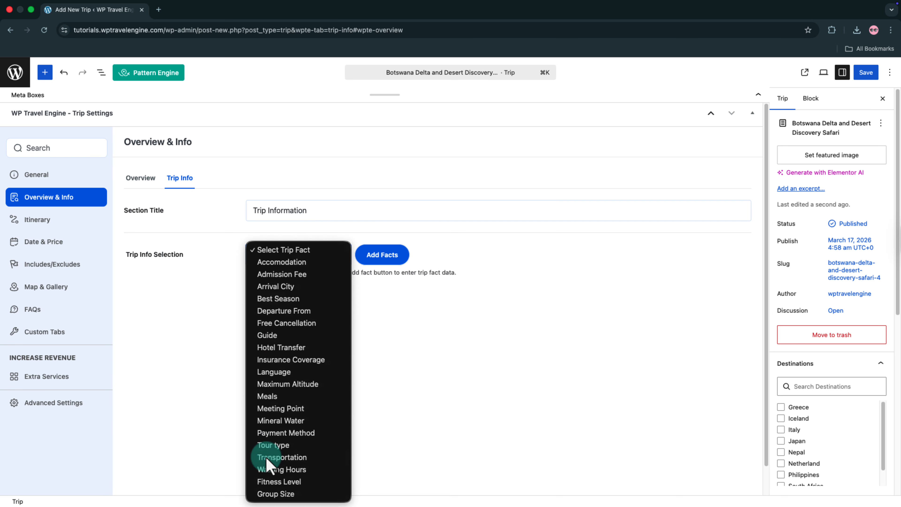
{"action": "left_click", "coordinate": [373, 268]}
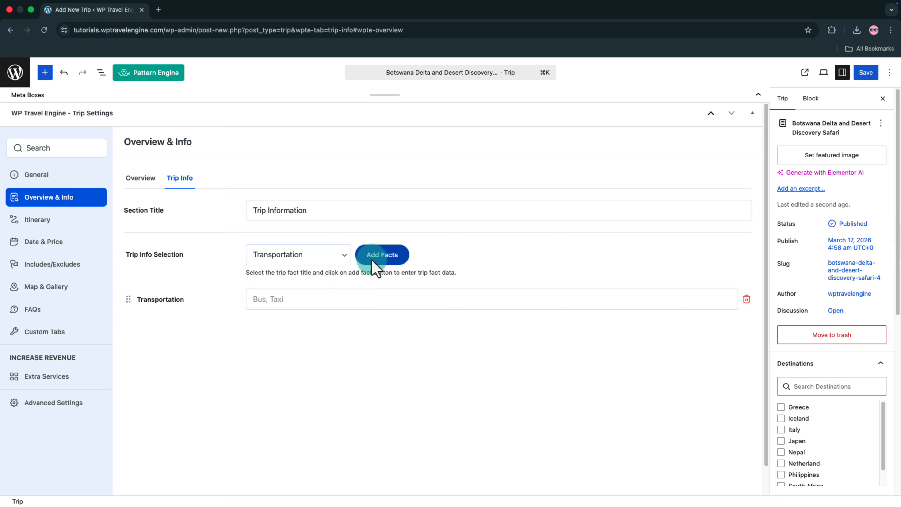
{"action": "left_click", "coordinate": [274, 305]}
{"action": "type", "text": "Bus, Airlines"}
Add the Accomodation trip fact below the Transportation fact
{"action": "left_click", "coordinate": [302, 271]}
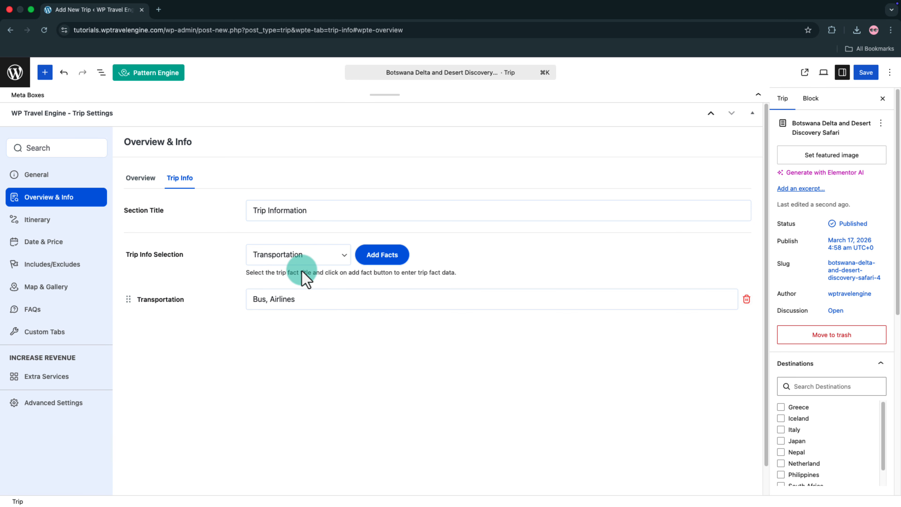
{"action": "left_click", "coordinate": [301, 256]}
{"action": "left_click", "coordinate": [308, 56]}
{"action": "left_click", "coordinate": [383, 255]}
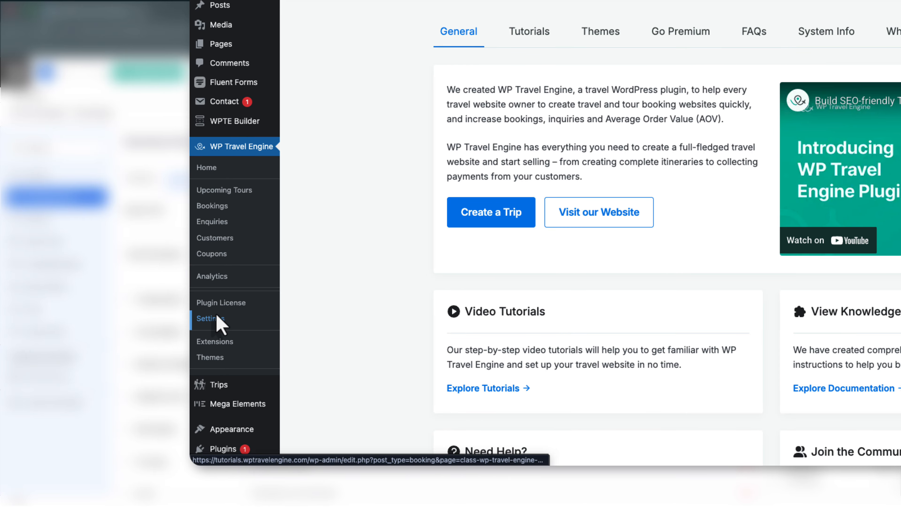
Add a blank row to the trip info fields in the plugin's general trip settings
{"action": "left_click", "coordinate": [217, 318]}
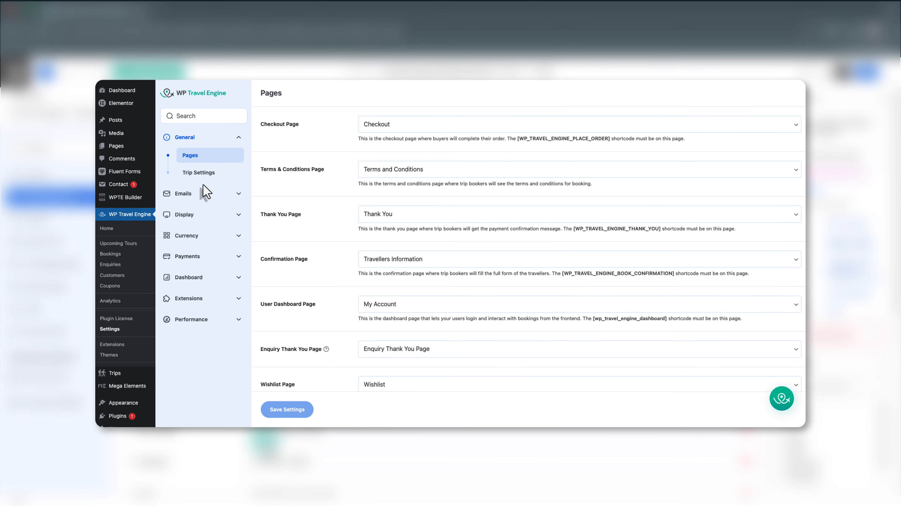
{"action": "left_click", "coordinate": [201, 173]}
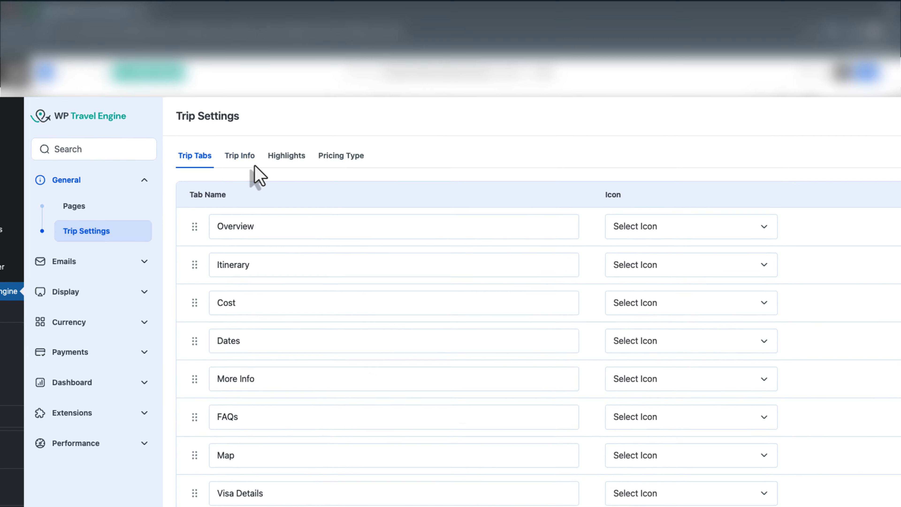
{"action": "left_click", "coordinate": [245, 157]}
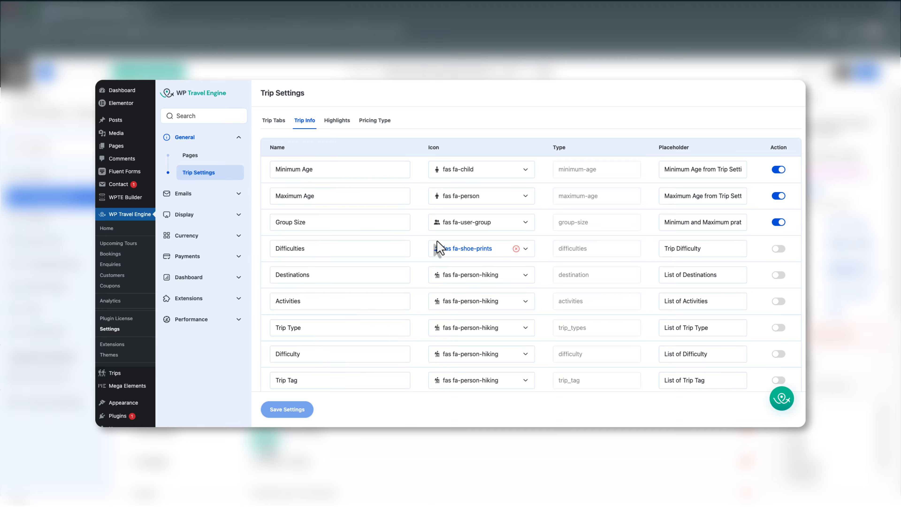
{"action": "scroll", "coordinate": [440, 248], "scroll_direction": "down", "scroll_amount": 20}
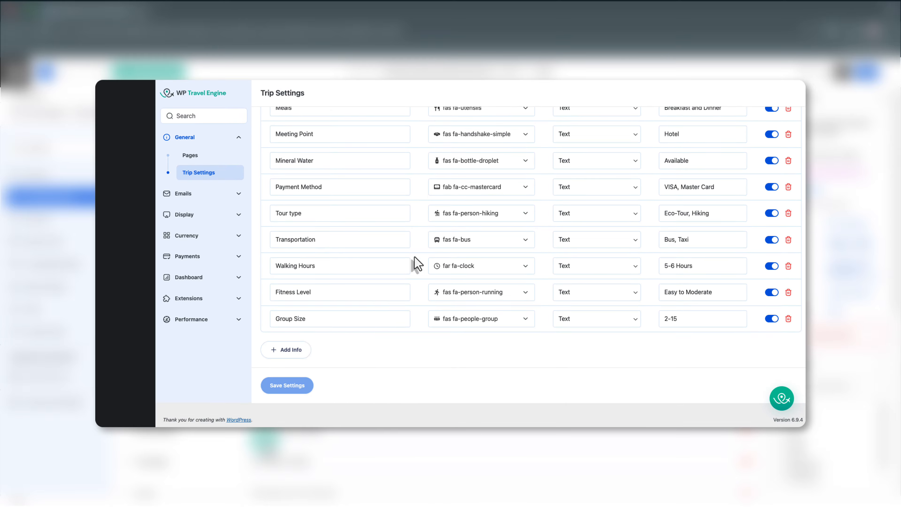
{"action": "left_click", "coordinate": [287, 350]}
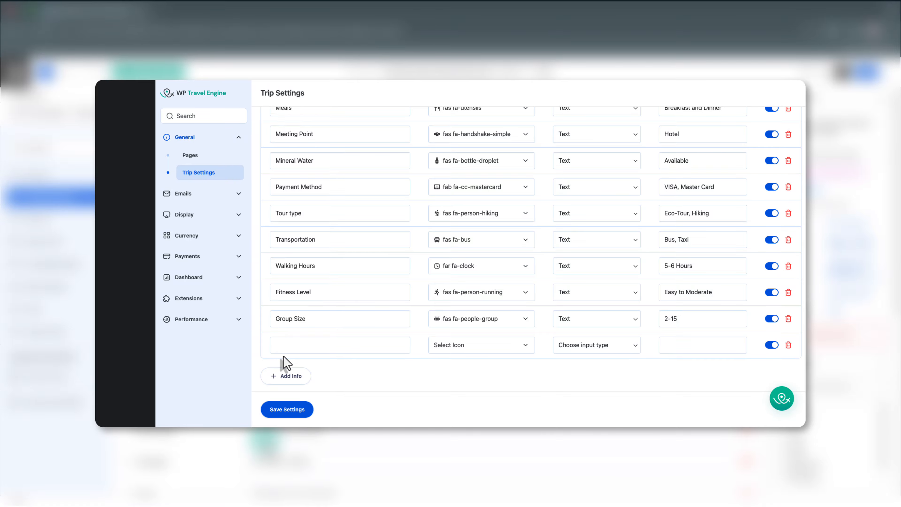
Save the trip and review its published page, from the trip information down through the overview
{"action": "left_click", "coordinate": [861, 74]}
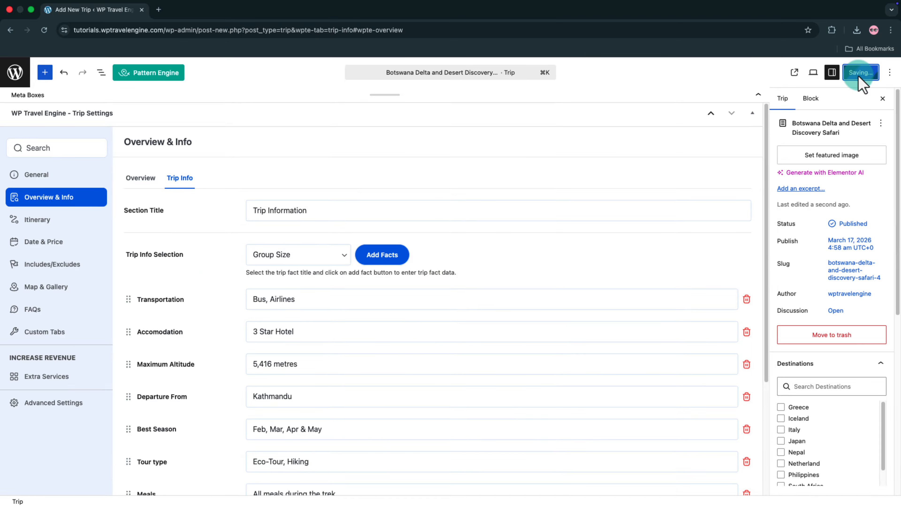
{"action": "left_click", "coordinate": [805, 72]}
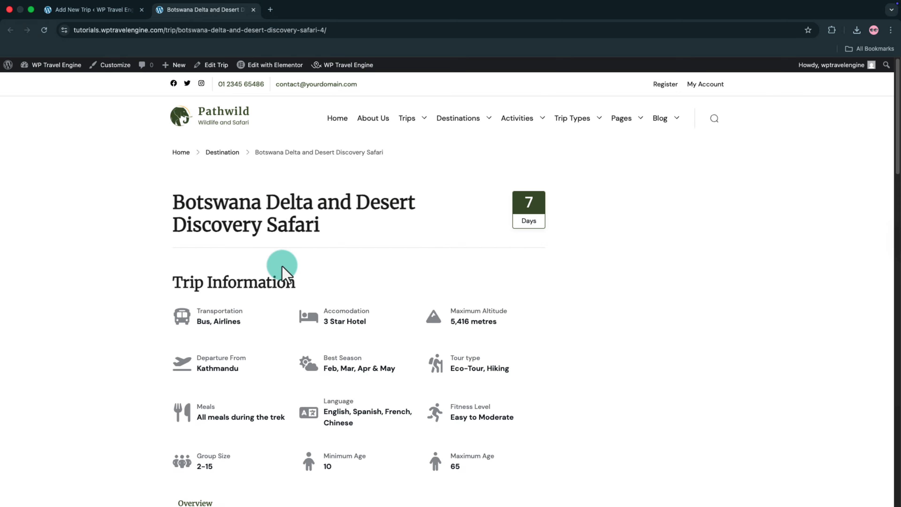
{"action": "scroll", "coordinate": [283, 268], "scroll_direction": "down", "scroll_amount": 1}
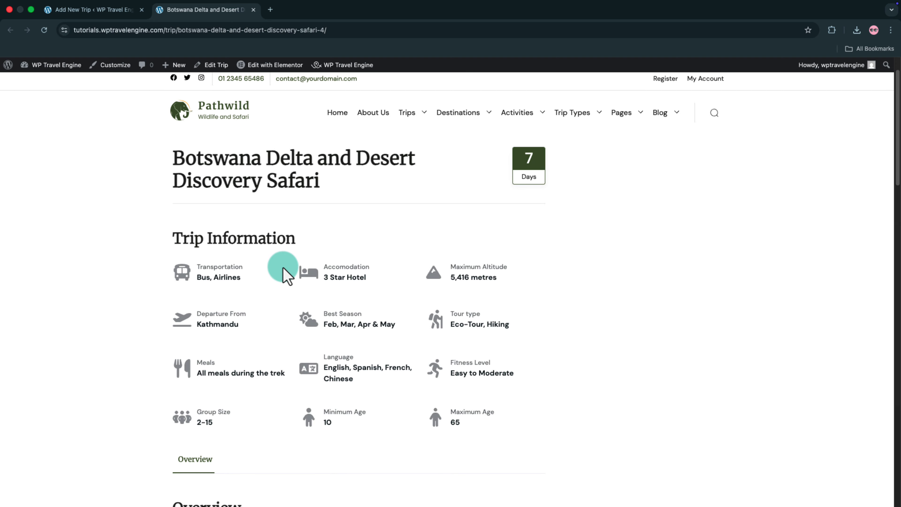
{"action": "scroll", "coordinate": [284, 270], "scroll_direction": "down", "scroll_amount": 6}
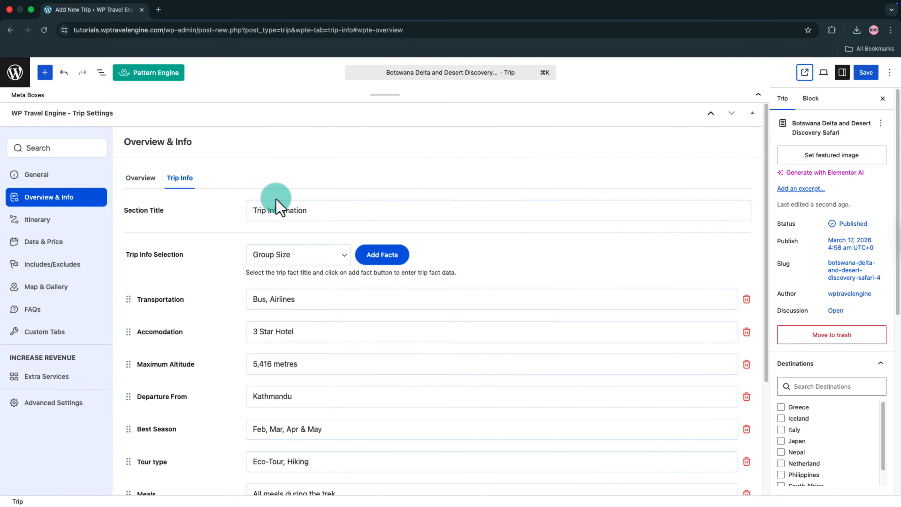
Set the section title of the trip's itinerary to "Itinerary", leaving the itinerary description empty
{"action": "left_click", "coordinate": [57, 227]}
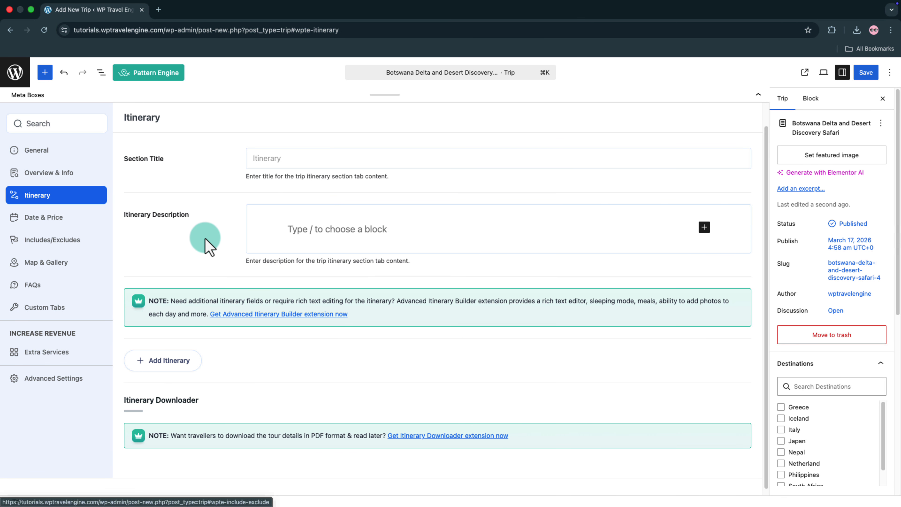
{"action": "left_click", "coordinate": [306, 166]}
{"action": "type", "text": "Itinerary"}
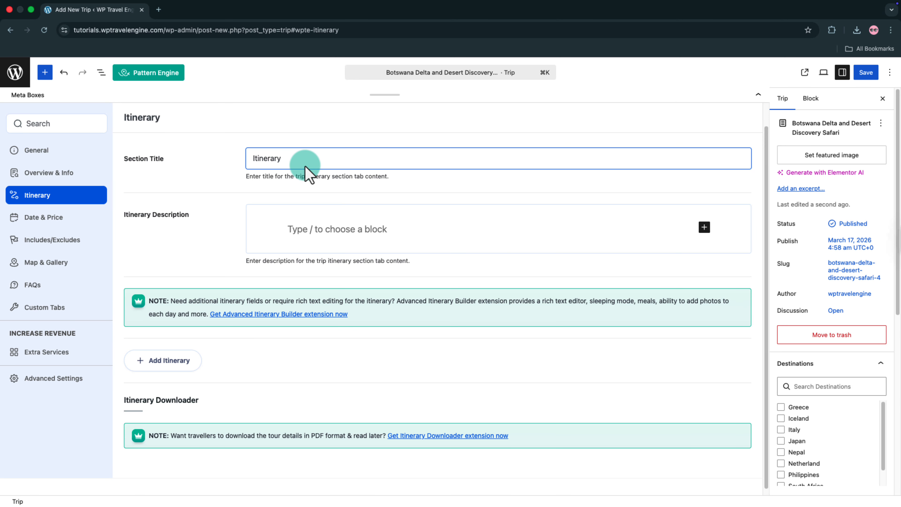
{"action": "left_click", "coordinate": [303, 228]}
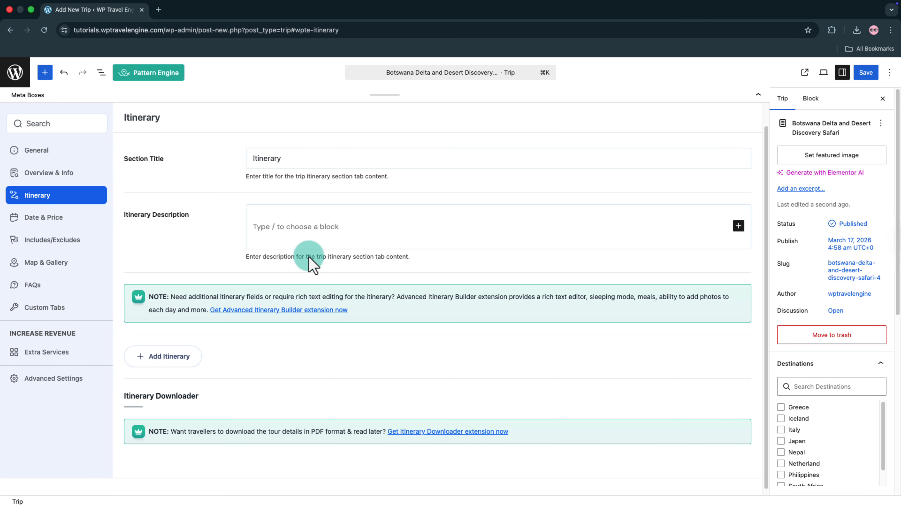
Add Day 01 titled "Kathmandu to Pokhara (By flight or Bus), the city of Lakes, adventures and serenity." with the Kathmandu arrival description
{"action": "left_click", "coordinate": [192, 363]}
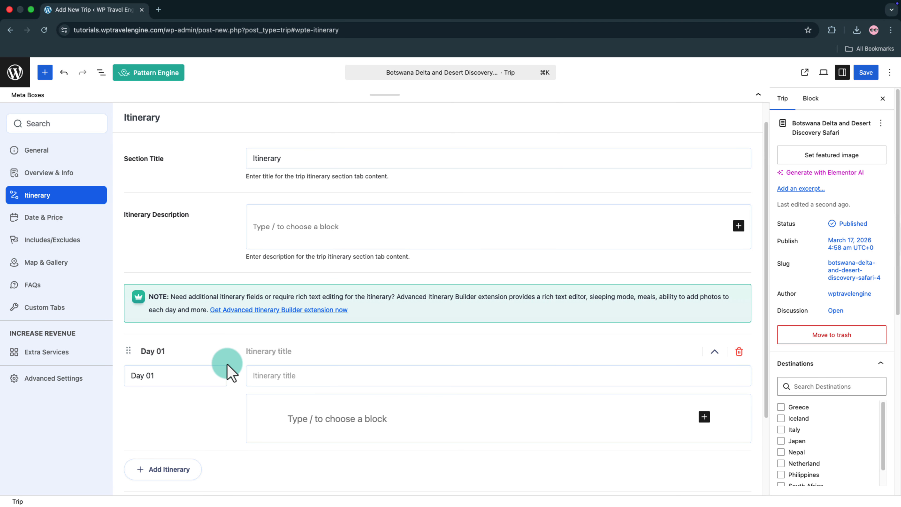
{"action": "left_click", "coordinate": [254, 371]}
{"action": "type", "text": "Kathmandu to Pokhara (By flight or Bus), the city of Lakes, adventures and serenity."}
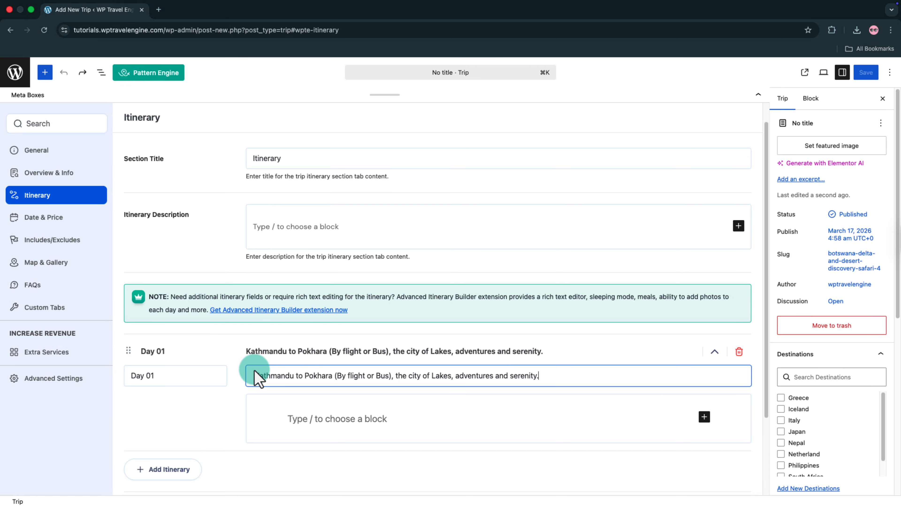
{"action": "left_click", "coordinate": [330, 418]}
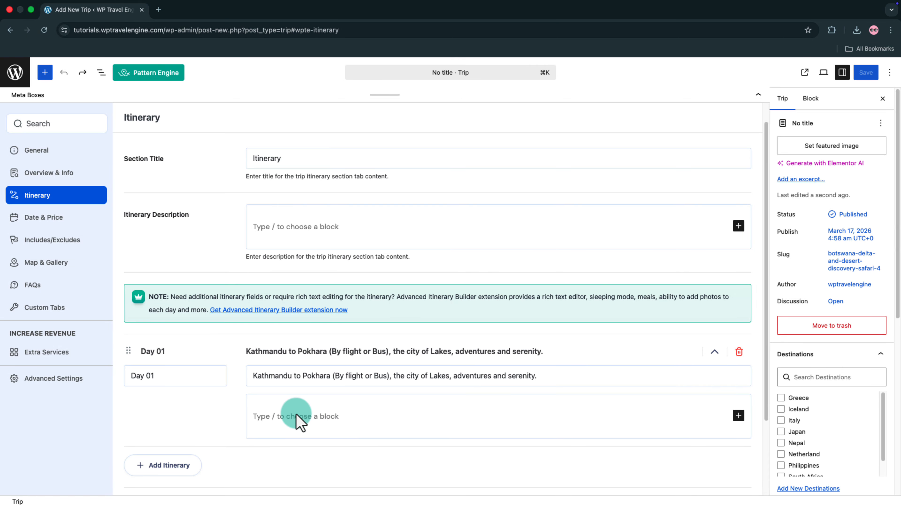
{"action": "type", "text": "Arrive at Tribhuwan International Airport, Kathmandu, you are welcomed by the team and then you will be transferred to your hotel. This trail goes through Ghorepani Poon Hill. Normally, the trek starts like Pokhara to Nayapul and ends like Phedi to Pokhara. While early travel tended to be slower, more dangerous, and more dominated by trade and migration, cultural and technological advances over many years have tended to mean that travel has become easier and more accessible. The evolution of technology in such diverse fields as horse tack and bullet trains has contributed to this trend."}
Add the following itinerary days, starting with Day 02 "Drive to Nayapul and trek to Ulleri", and review the day list
{"action": "scroll", "coordinate": [301, 415], "scroll_direction": "down", "scroll_amount": 5}
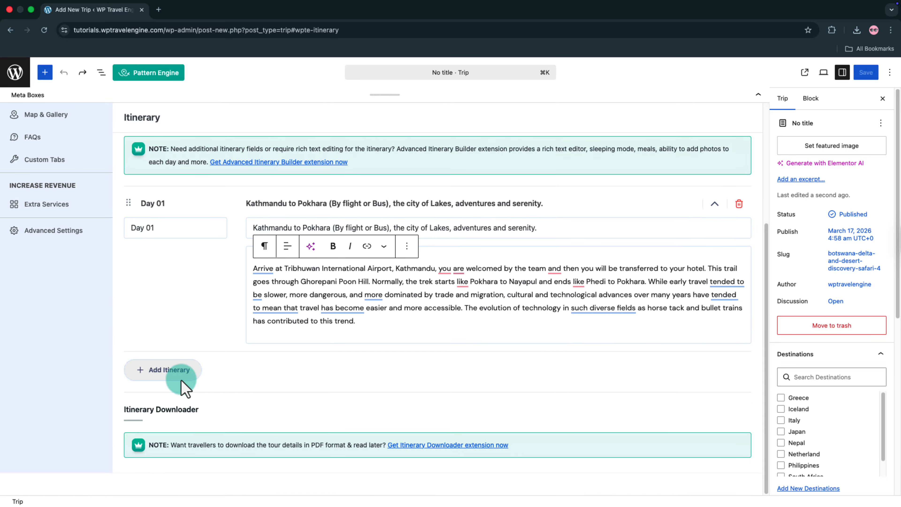
{"action": "left_click", "coordinate": [180, 375]}
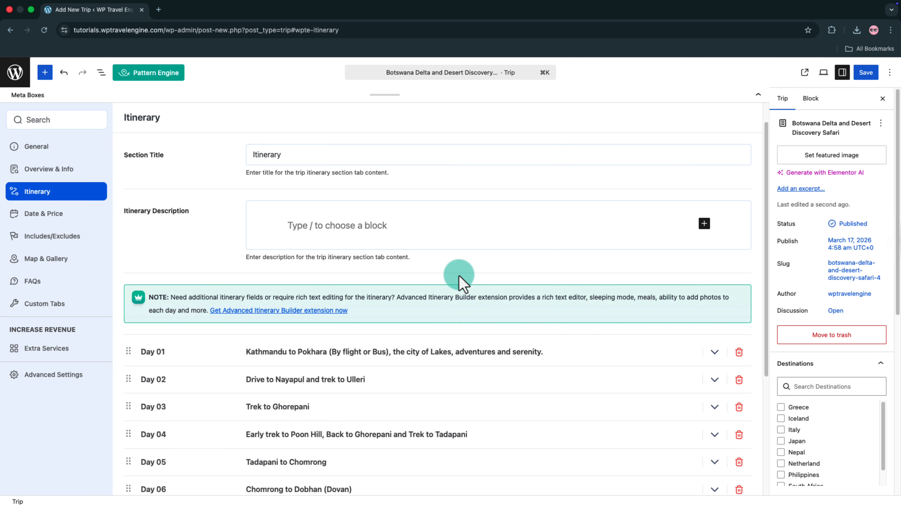
{"action": "scroll", "coordinate": [459, 281], "scroll_direction": "down", "scroll_amount": 5}
{"action": "scroll", "coordinate": [460, 281], "scroll_direction": "up", "scroll_amount": 6}
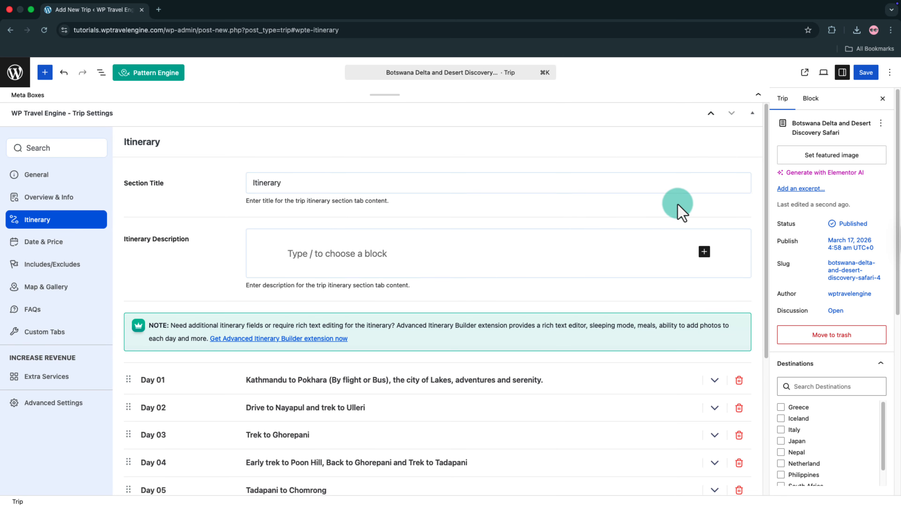
Save the trip and review the itinerary days on its published page
{"action": "left_click", "coordinate": [865, 74]}
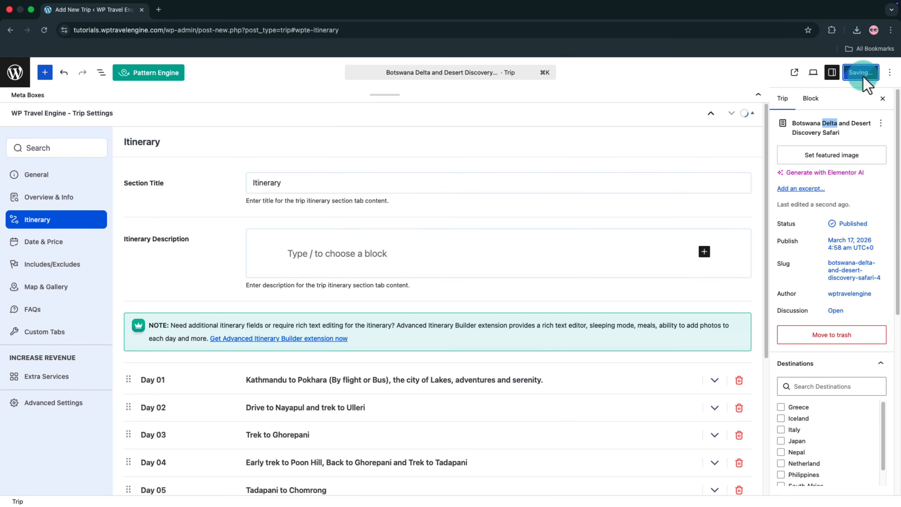
{"action": "left_click", "coordinate": [806, 73]}
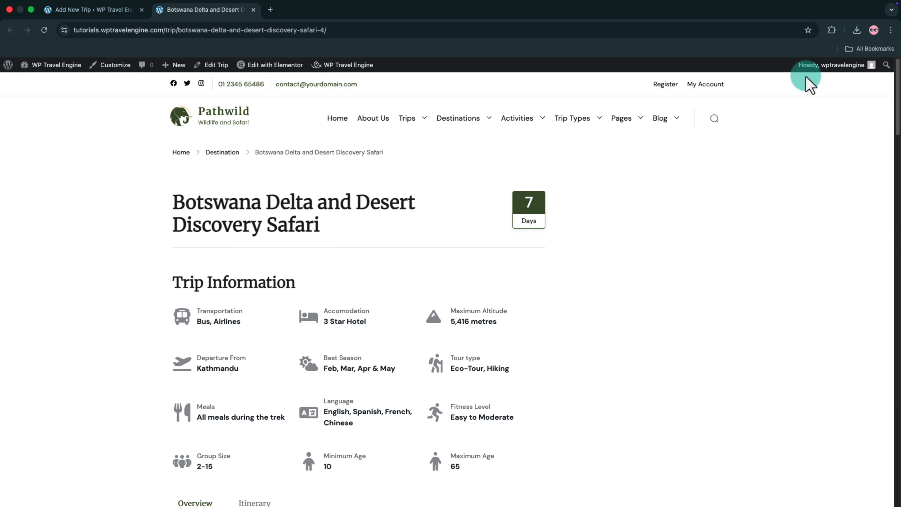
{"action": "scroll", "coordinate": [455, 205], "scroll_direction": "down", "scroll_amount": 15}
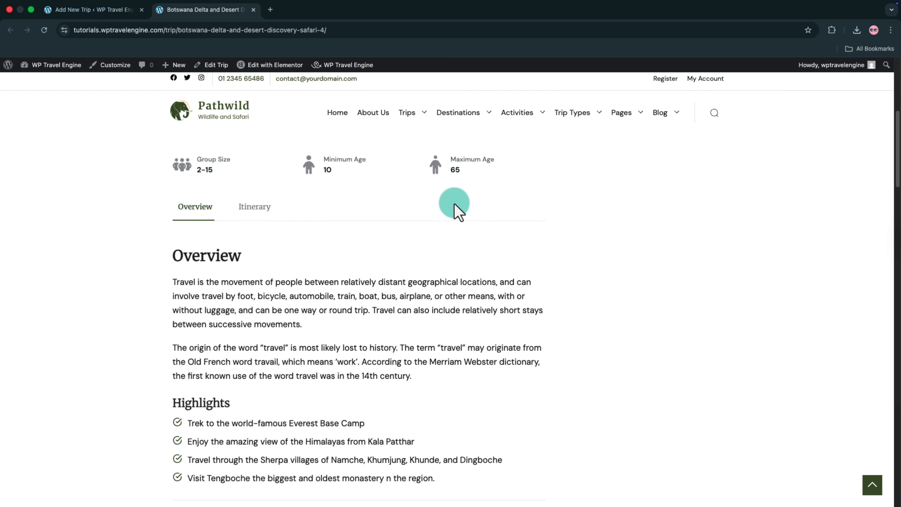
{"action": "scroll", "coordinate": [455, 209], "scroll_direction": "down", "scroll_amount": 4}
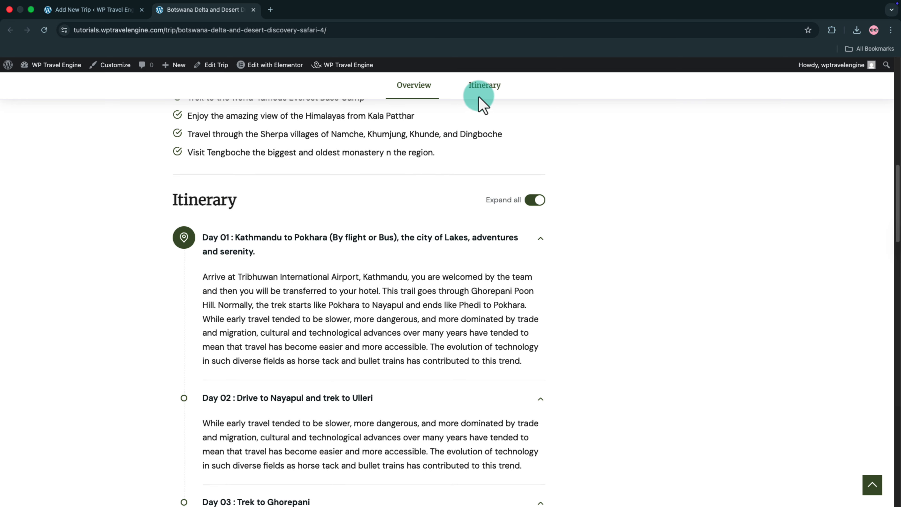
{"action": "left_click", "coordinate": [478, 95]}
{"action": "scroll", "coordinate": [478, 199], "scroll_direction": "down", "scroll_amount": 4}
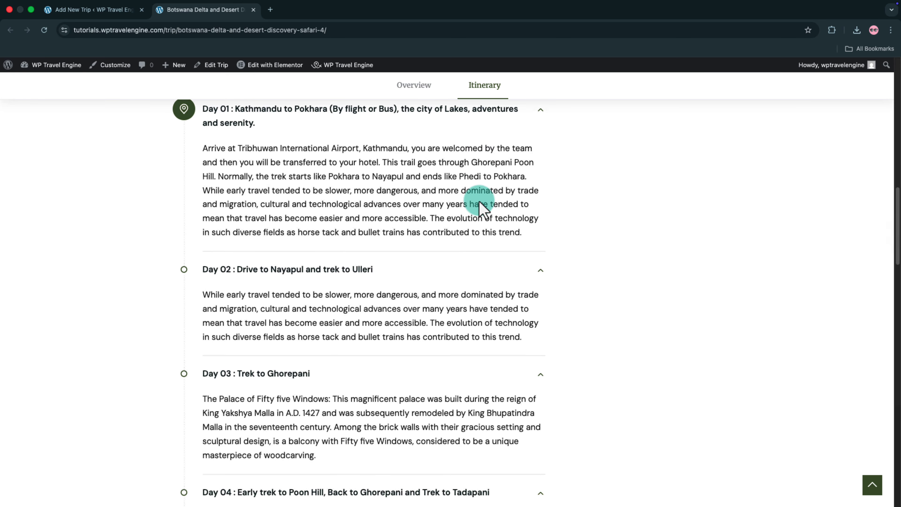
{"action": "scroll", "coordinate": [482, 210], "scroll_direction": "down", "scroll_amount": 8}
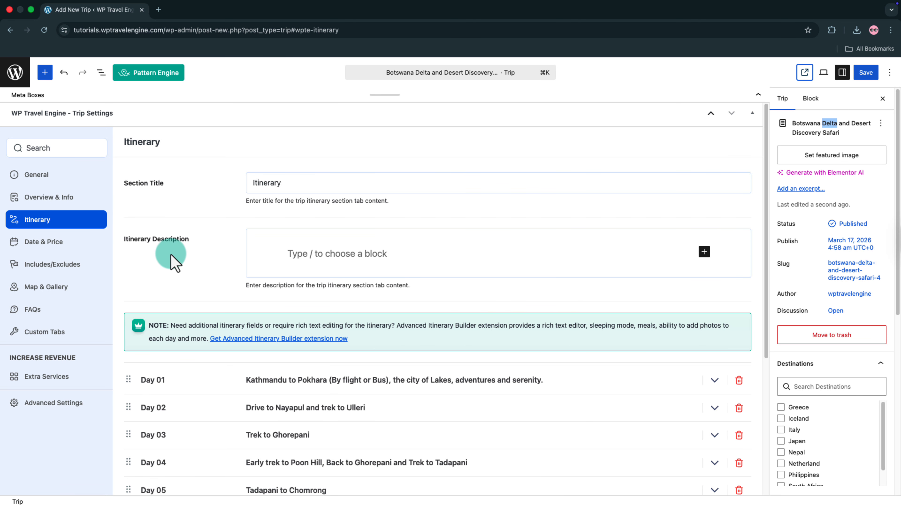
Add a new package named "Budget Friendly" to the trip's dates and prices
{"action": "left_click", "coordinate": [93, 245]}
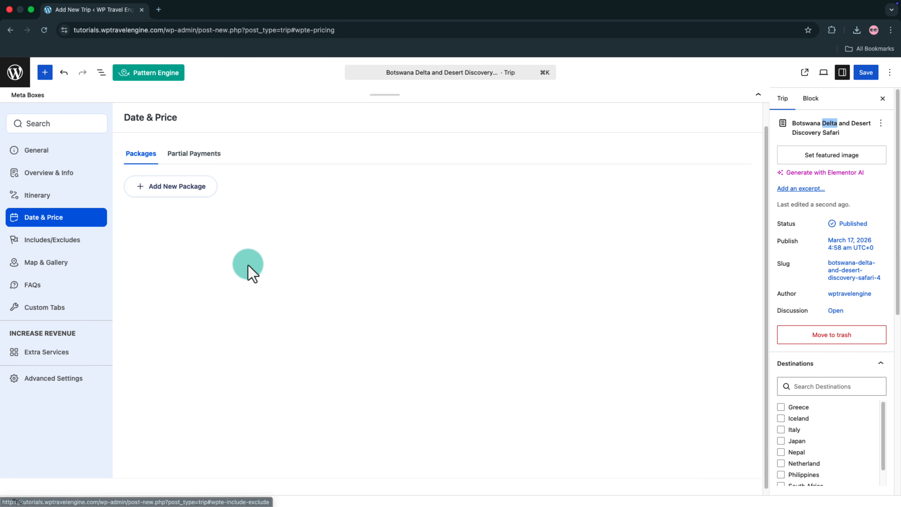
{"action": "left_click", "coordinate": [203, 193]}
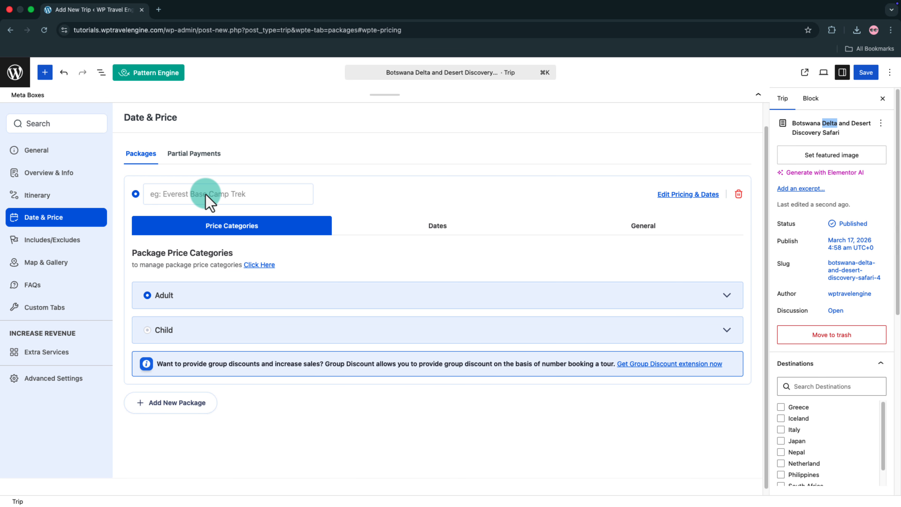
{"action": "left_click", "coordinate": [206, 195]}
{"action": "type", "text": "Budget Friendly"}
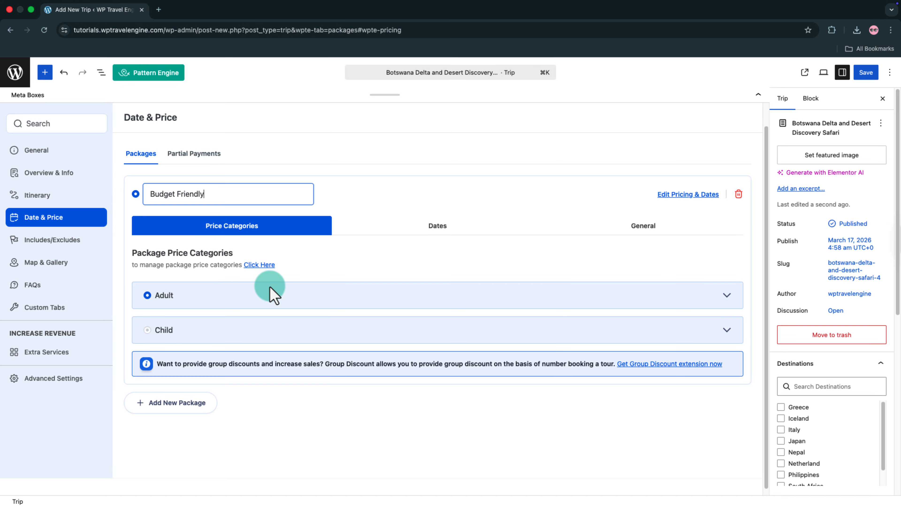
Price the Adult category at 1600 USD regular, Per Person, and enable a sale price of 1400 USD
{"action": "left_click", "coordinate": [270, 288]}
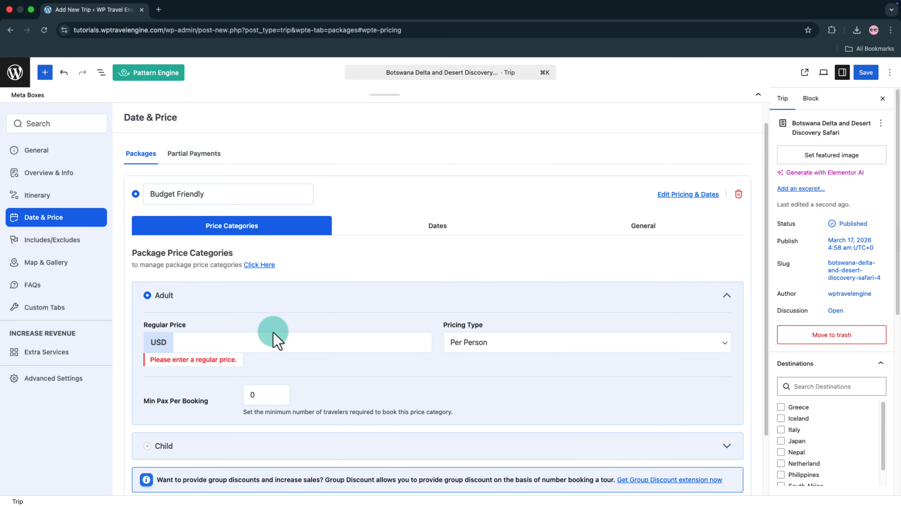
{"action": "left_click", "coordinate": [187, 342]}
{"action": "type", "text": "1600"}
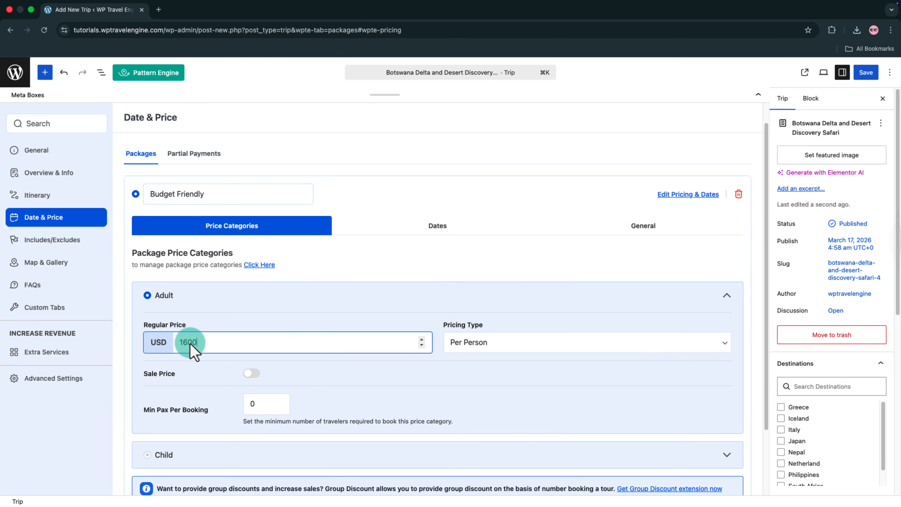
{"action": "left_click", "coordinate": [505, 351]}
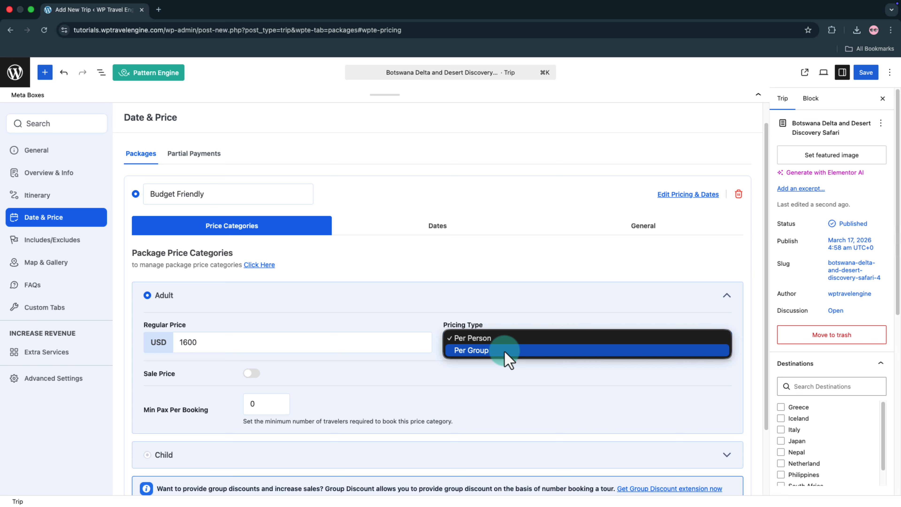
{"action": "left_click", "coordinate": [359, 361]}
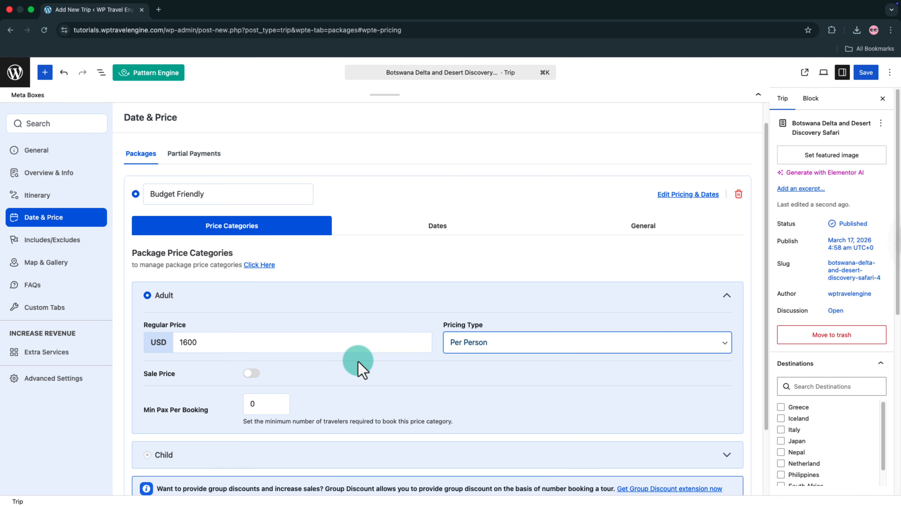
{"action": "left_click", "coordinate": [251, 373]}
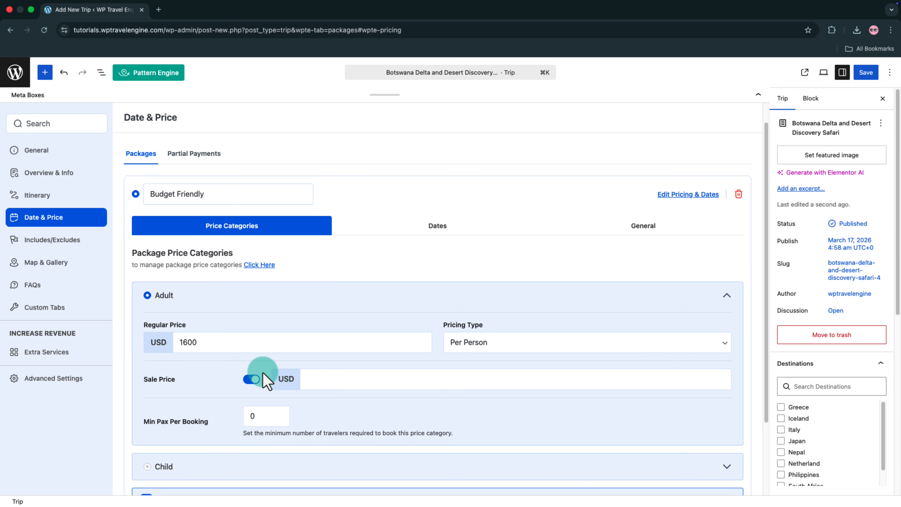
{"action": "left_click", "coordinate": [312, 384]}
{"action": "type", "text": "1400"}
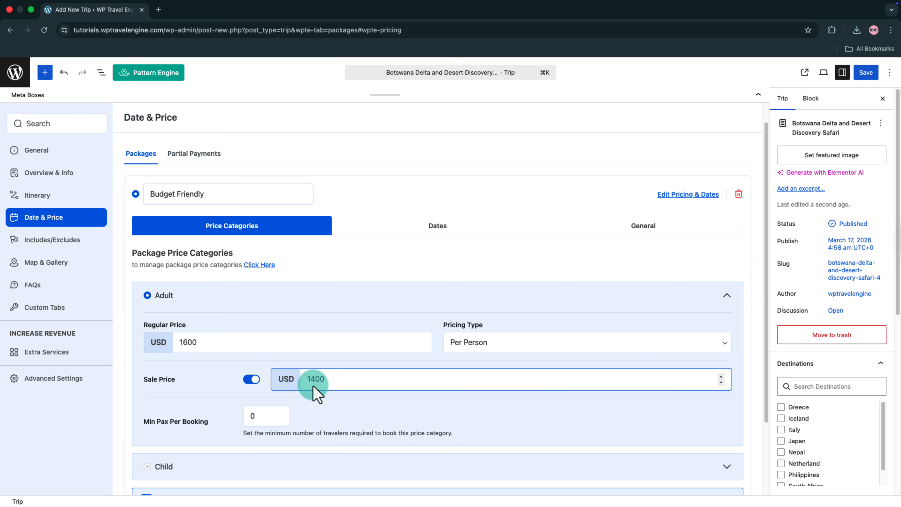
Try a minimum of 2 travelers per booking for the Adult category and clear it again
{"action": "left_click", "coordinate": [272, 418]}
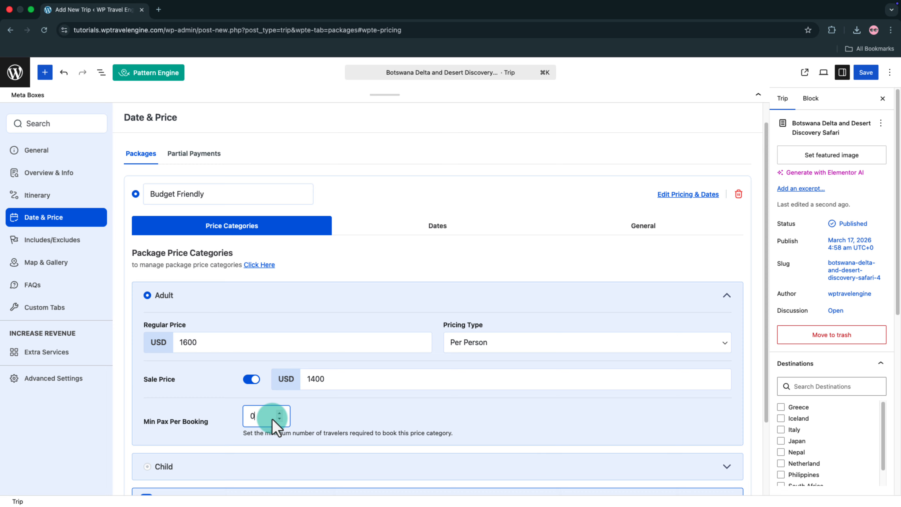
{"action": "left_click_drag", "start_coordinate": [269, 418], "coordinate": [235, 416]}
{"action": "type", "text": "2"}
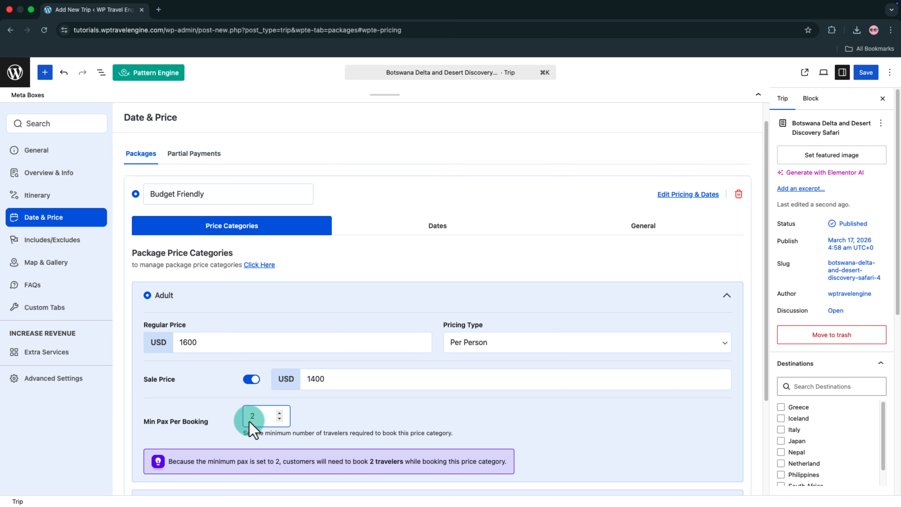
{"action": "key", "text": "BackSpace"}
Set the Child category's regular price to 1000 USD
{"action": "scroll", "coordinate": [250, 423], "scroll_direction": "down", "scroll_amount": 3}
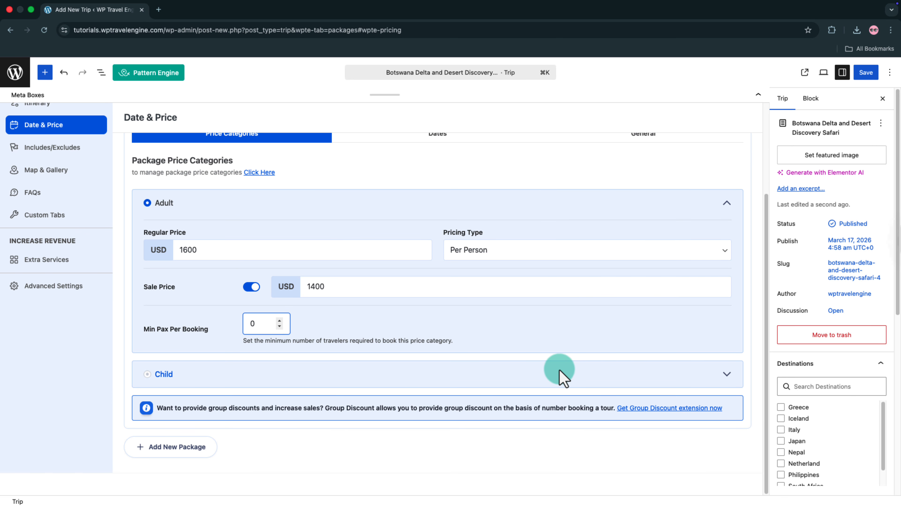
{"action": "left_click", "coordinate": [718, 374]}
{"action": "left_click", "coordinate": [293, 326]}
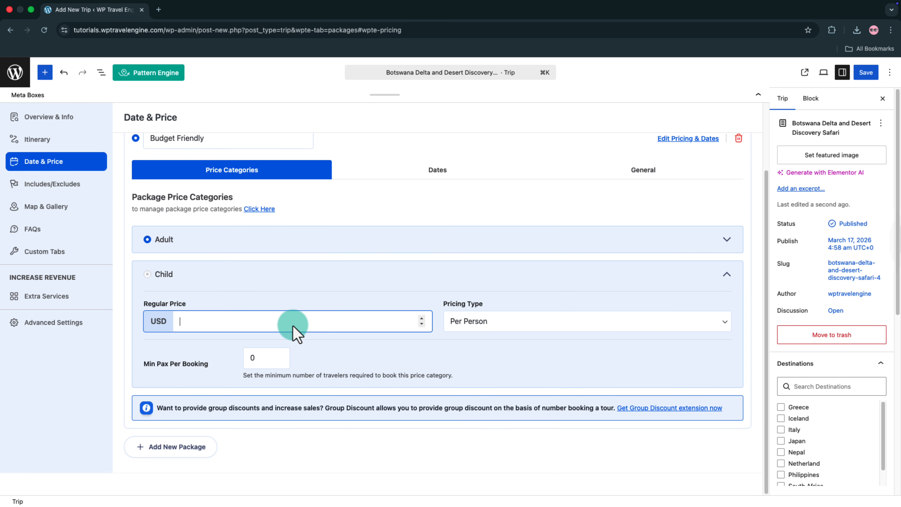
{"action": "type", "text": "1000"}
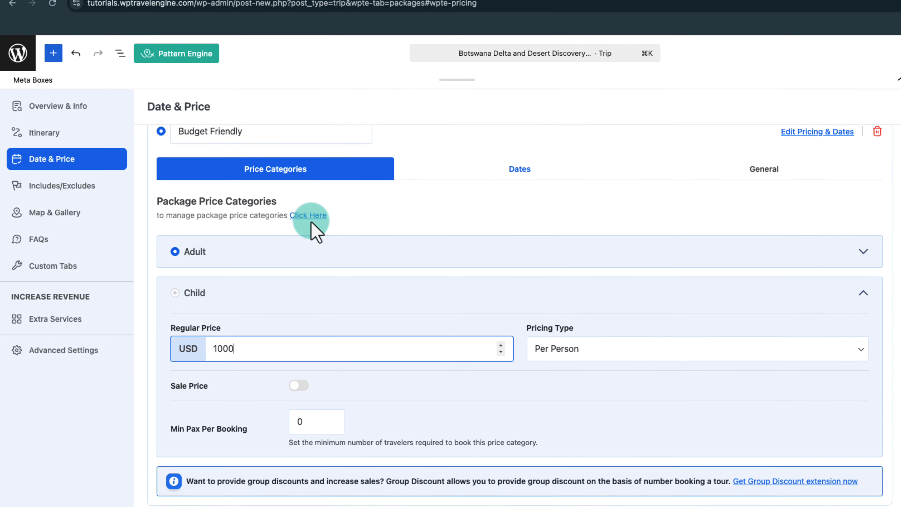
{"action": "left_click", "coordinate": [311, 222]}
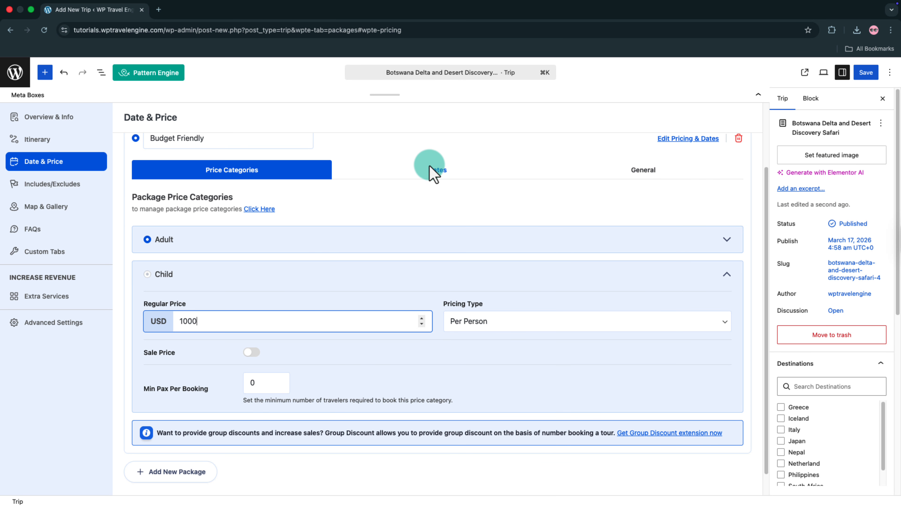
Open the package's dates and examine the note about the Trip Fixed Starting Dates extension
{"action": "left_click", "coordinate": [430, 170]}
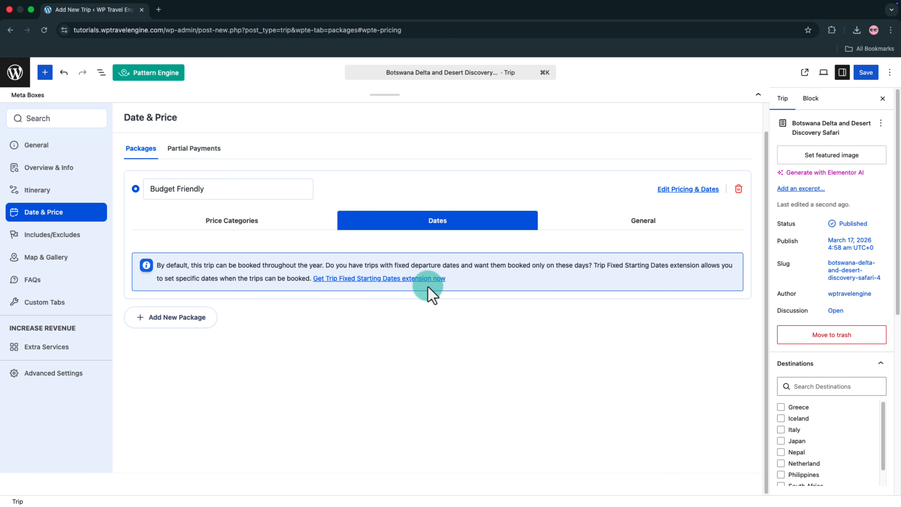
{"action": "left_click_drag", "start_coordinate": [446, 280], "coordinate": [308, 281]}
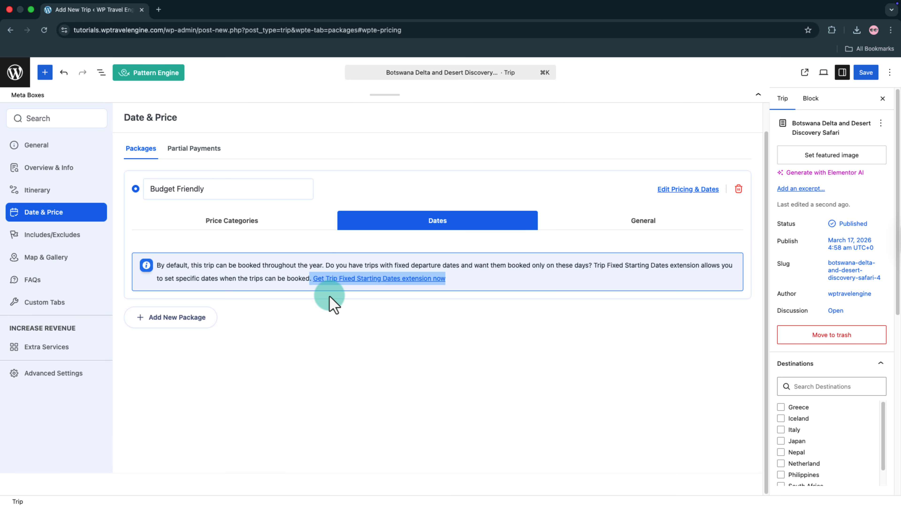
{"action": "left_click", "coordinate": [331, 297]}
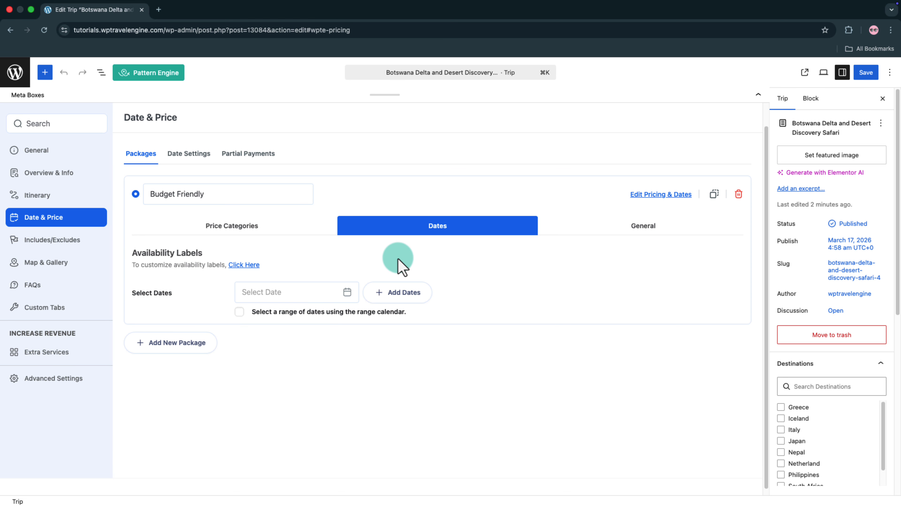
Add 2026-03-17 as a starting date of the Budget Friendly package
{"action": "left_click", "coordinate": [304, 298]}
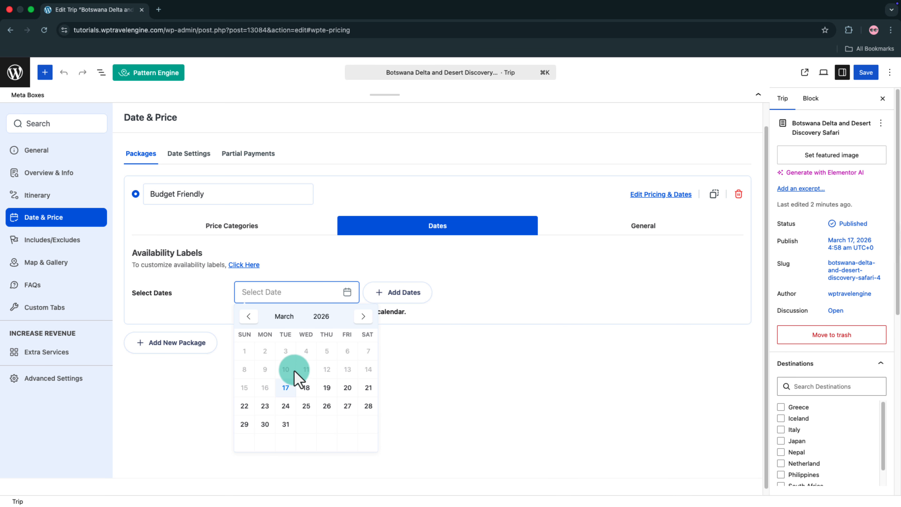
{"action": "left_click", "coordinate": [286, 387]}
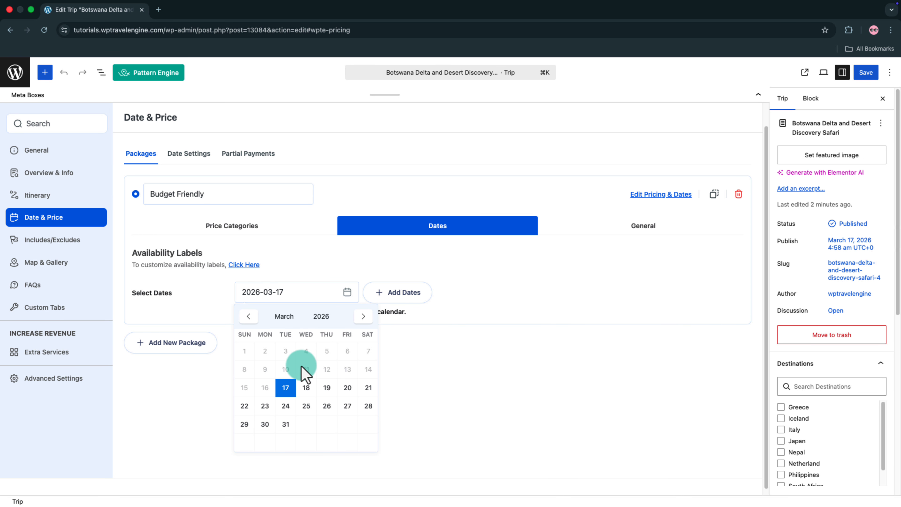
{"action": "left_click", "coordinate": [392, 295]}
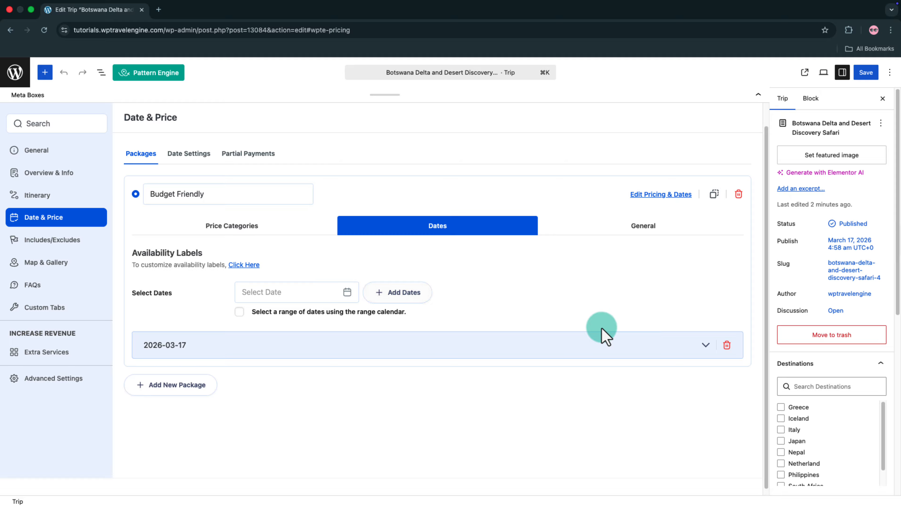
Add the departure times 11:05 AM and 02:00 PM to the 2026-03-17 starting date
{"action": "left_click", "coordinate": [697, 346]}
{"action": "scroll", "coordinate": [309, 384], "scroll_direction": "down", "scroll_amount": 5}
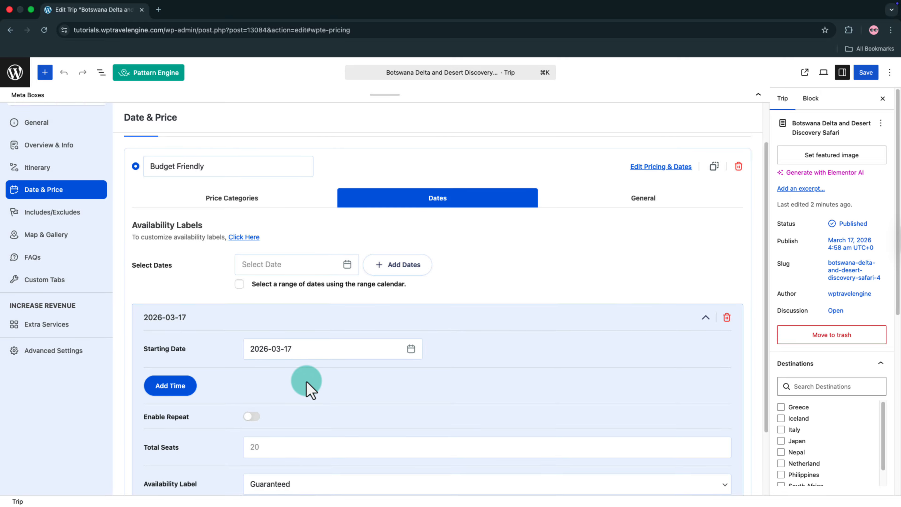
{"action": "left_click", "coordinate": [190, 308]}
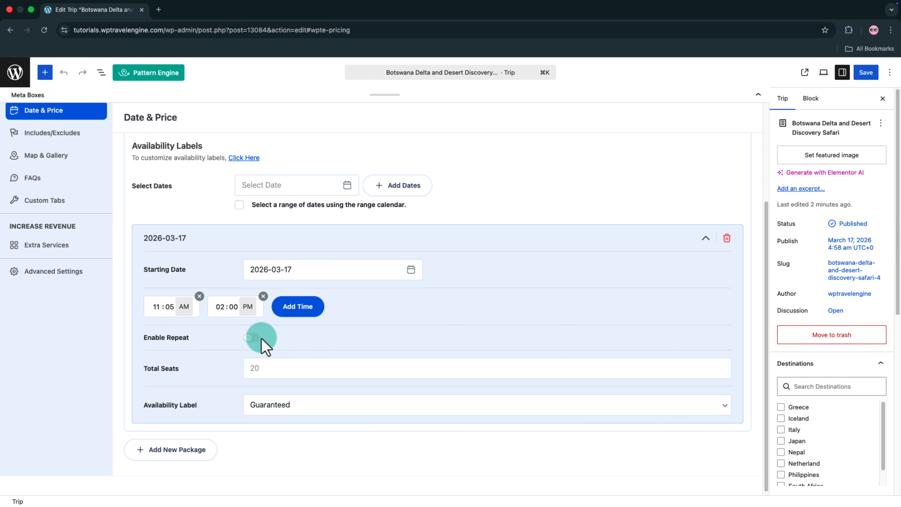
Enable repeating for the starting date, weekly on Monday, Tuesday, Wednesday, Thursday and Friday
{"action": "left_click", "coordinate": [253, 340]}
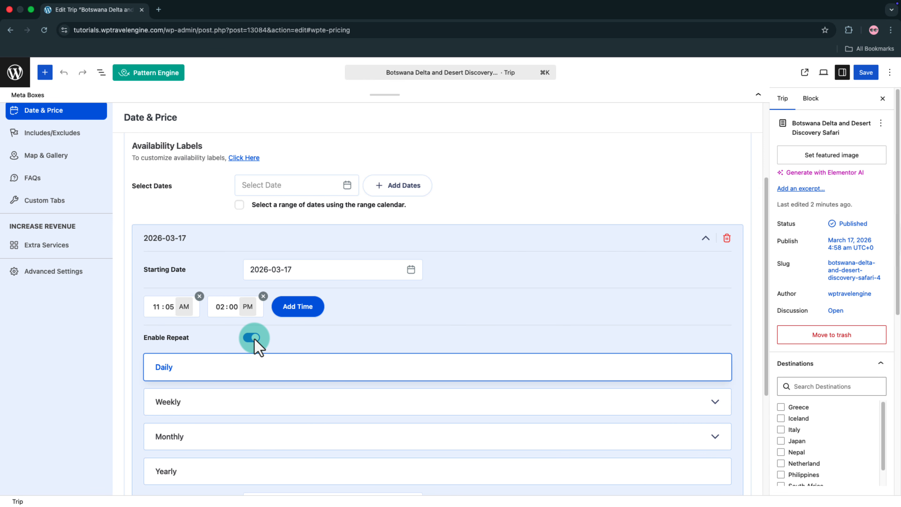
{"action": "scroll", "coordinate": [255, 341], "scroll_direction": "down", "scroll_amount": 3}
{"action": "left_click", "coordinate": [254, 341]}
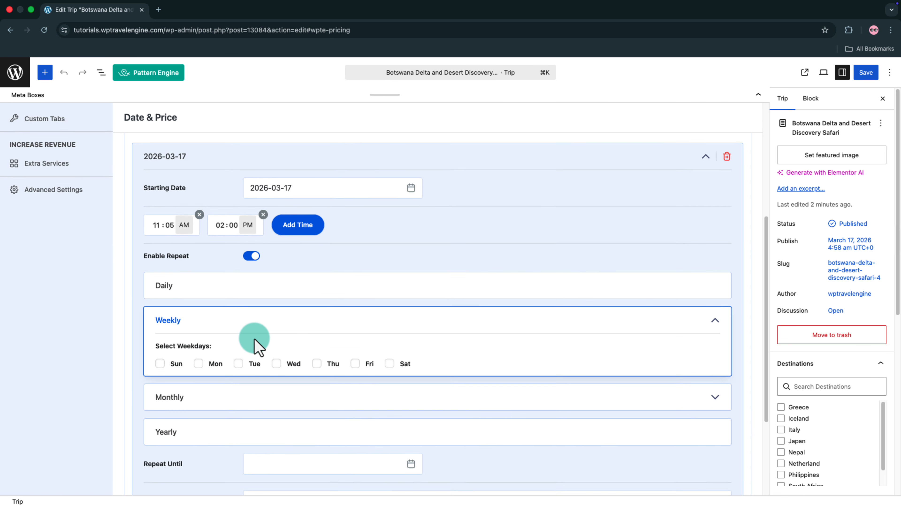
{"action": "left_click", "coordinate": [275, 397]}
{"action": "left_click", "coordinate": [282, 388]}
{"action": "left_click", "coordinate": [212, 288]}
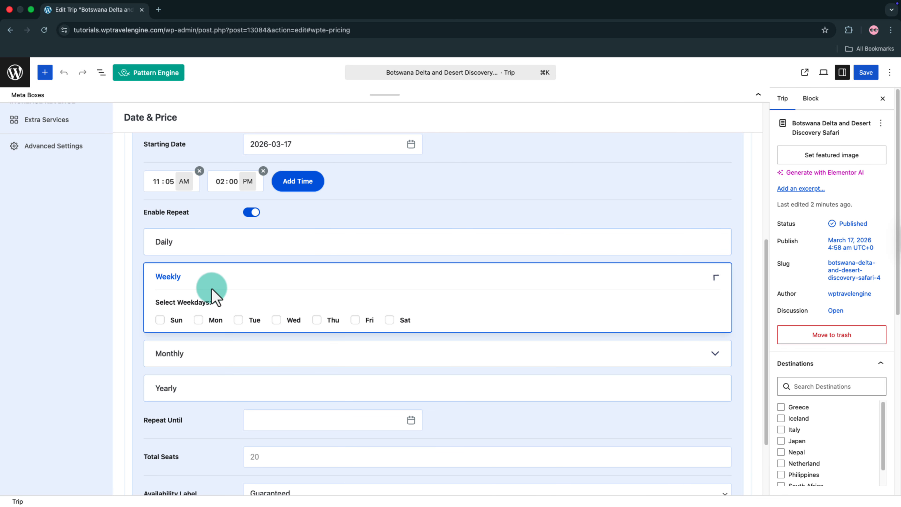
{"action": "left_click", "coordinate": [200, 321]}
{"action": "left_click", "coordinate": [245, 321]}
{"action": "left_click", "coordinate": [280, 321]}
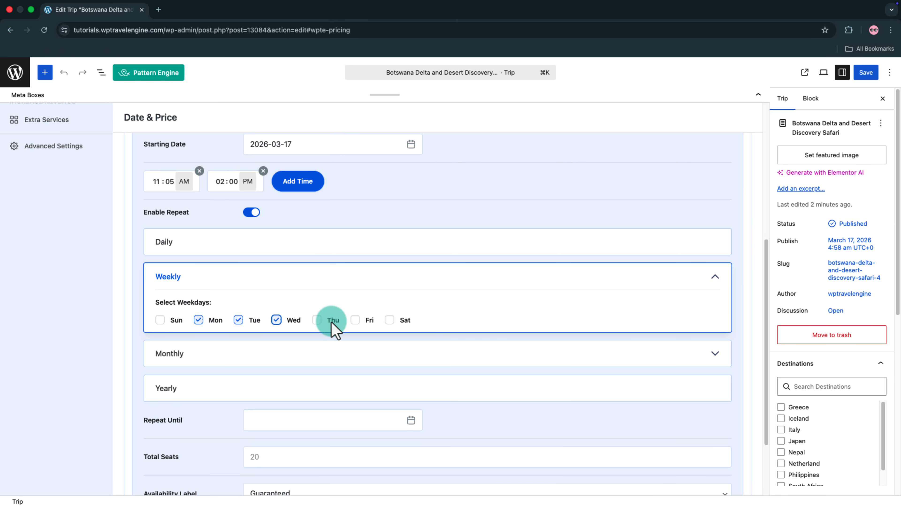
{"action": "left_click", "coordinate": [334, 320]}
{"action": "left_click", "coordinate": [356, 320]}
Set the weekly departures to repeat until 2027-03-01
{"action": "scroll", "coordinate": [358, 358], "scroll_direction": "down", "scroll_amount": 2}
{"action": "left_click", "coordinate": [313, 364]}
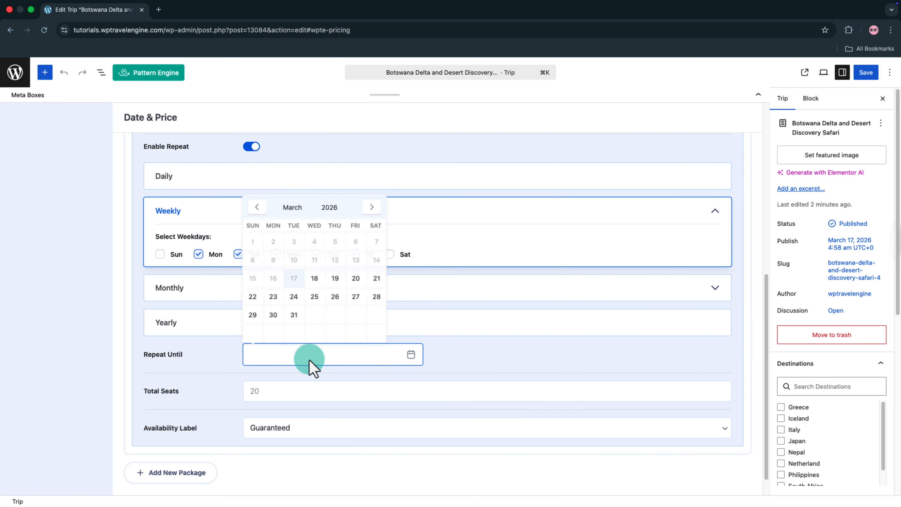
{"action": "left_click", "coordinate": [344, 204]}
{"action": "left_click", "coordinate": [273, 242]}
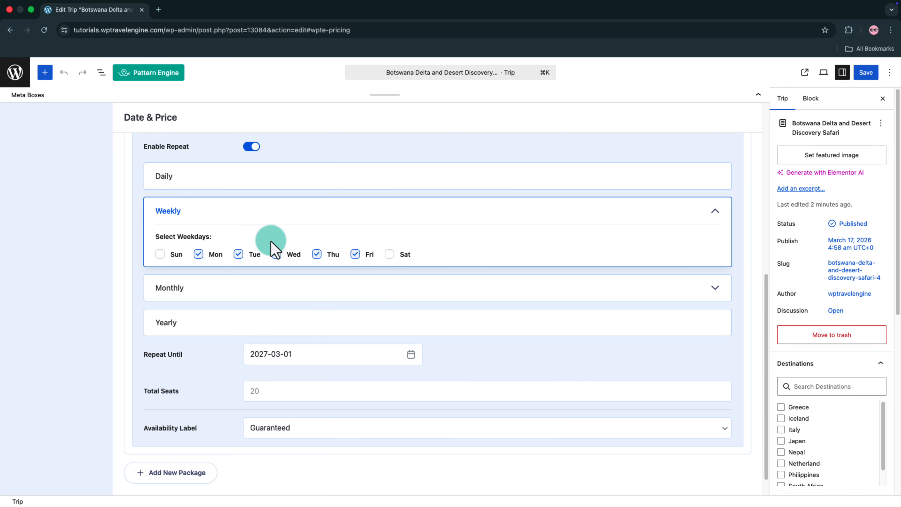
Set the total seats for the 2026-03-17 starting date to 14, keeping the availability label Guaranteed
{"action": "left_click", "coordinate": [262, 358]}
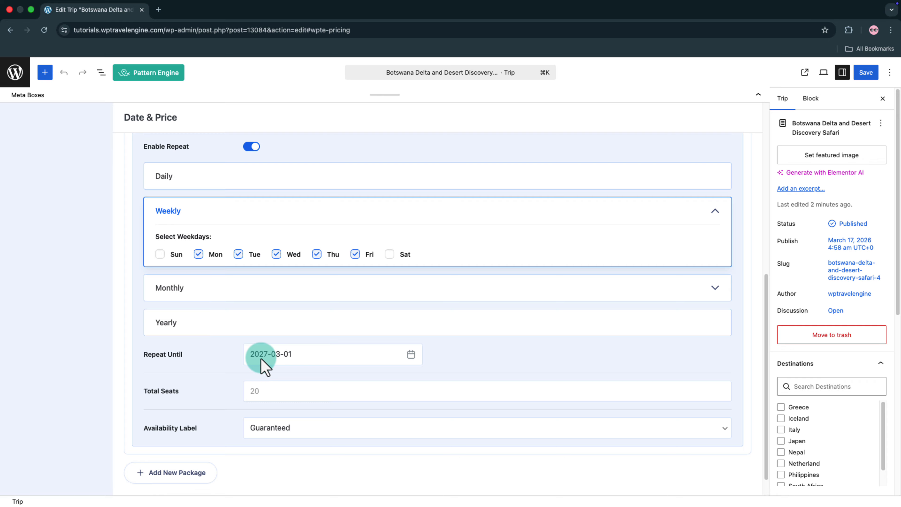
{"action": "left_click", "coordinate": [258, 397]}
{"action": "type", "text": "15"}
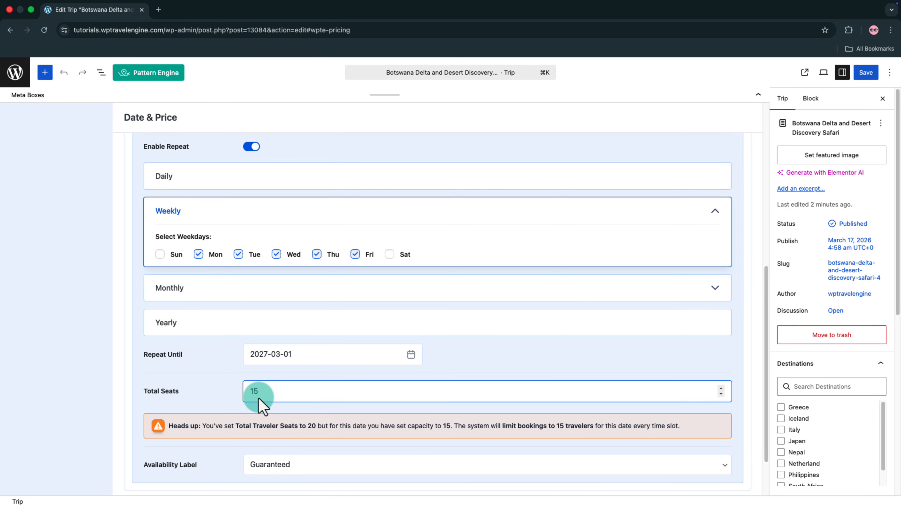
{"action": "scroll", "coordinate": [263, 407], "scroll_direction": "down", "scroll_amount": 3}
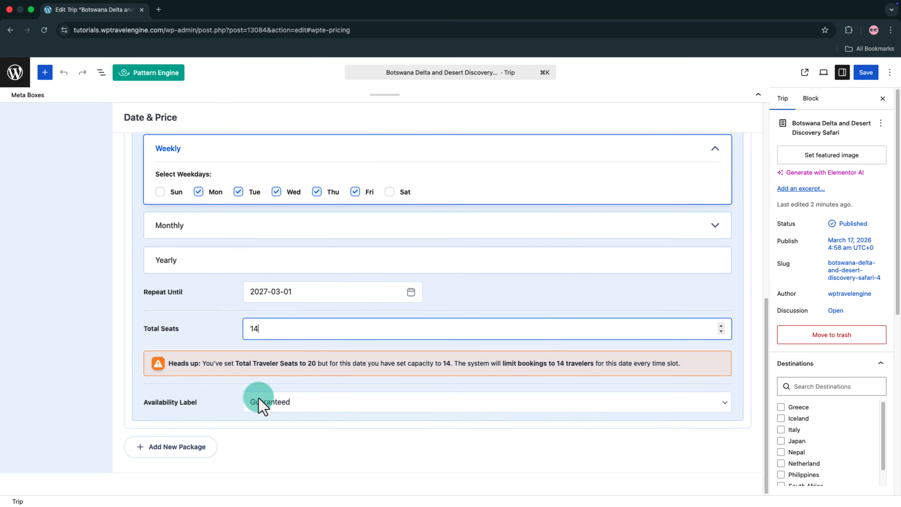
{"action": "left_click", "coordinate": [301, 412]}
{"action": "left_click", "coordinate": [301, 412]}
Fill in the Budget Friendly package's short description with the Botswana Delta and Desert Discovery Safari – Budget Package text and collapse the package
{"action": "scroll", "coordinate": [301, 412], "scroll_direction": "up", "scroll_amount": 10}
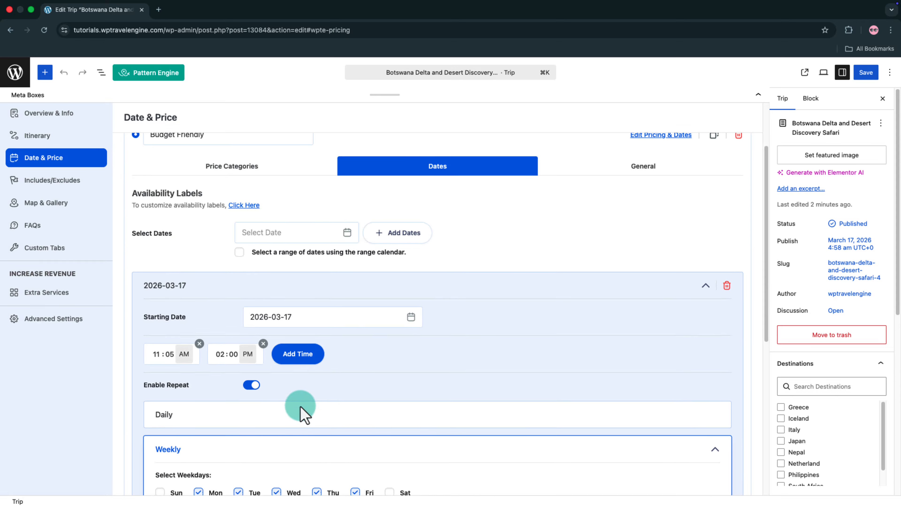
{"action": "scroll", "coordinate": [301, 408], "scroll_direction": "up", "scroll_amount": 5}
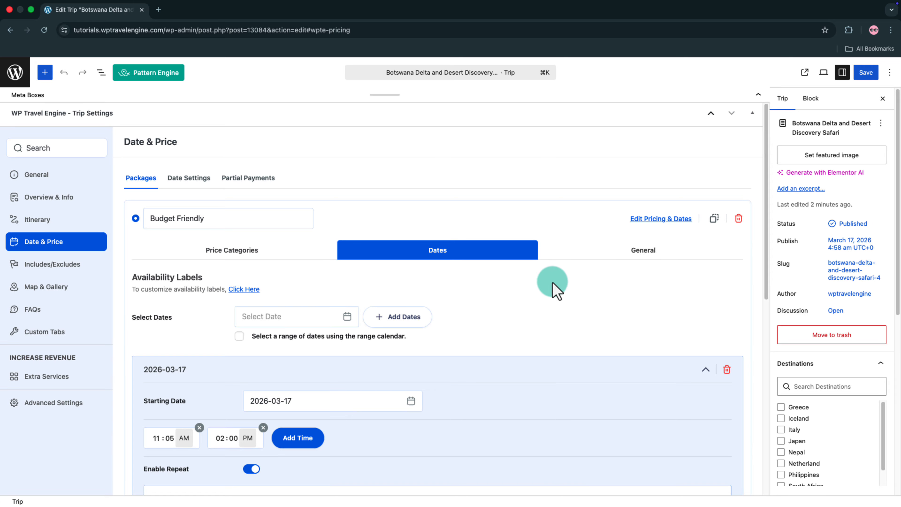
{"action": "left_click", "coordinate": [605, 251]}
{"action": "left_click", "coordinate": [287, 347]}
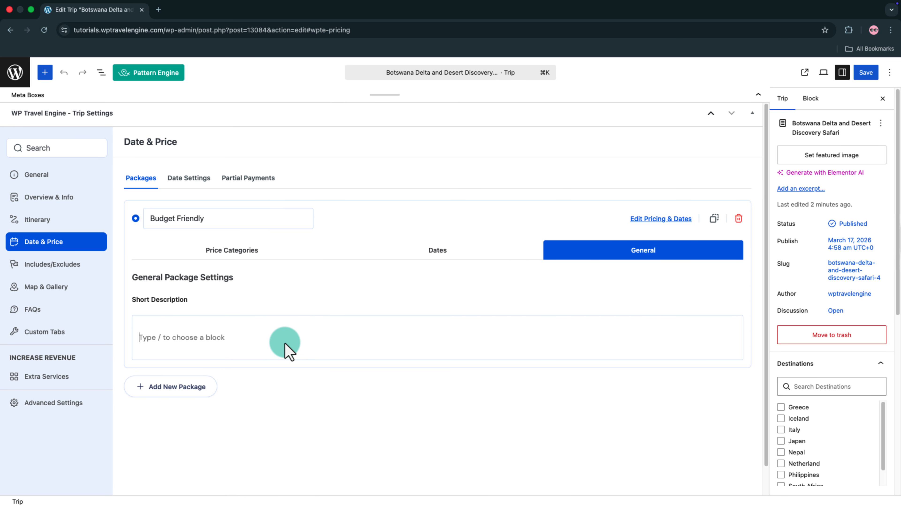
{"action": "type", "text": "Botswana Delta and Desert Discovery Safari – Budget Package Experience the wild beauty of Botswana without stretching your budget. This budget safari takes you on an unforgettable journey through two of Africa’s most iconic landscapes the lush Okavango Delta and the vast Makgadikgadi salt pans. It is designed for travelers who want authentic wildlife experiences, comfortable stays, and guided adventures at an affordable price."}
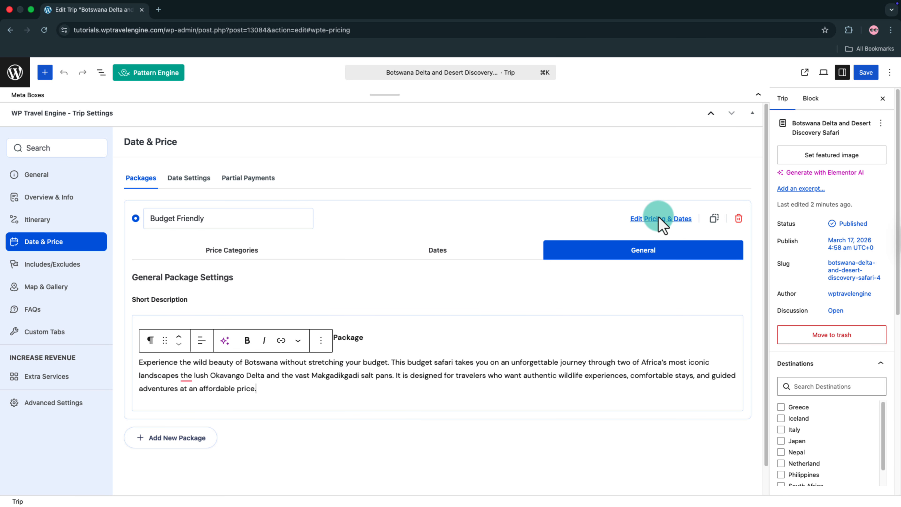
{"action": "left_click", "coordinate": [658, 218]}
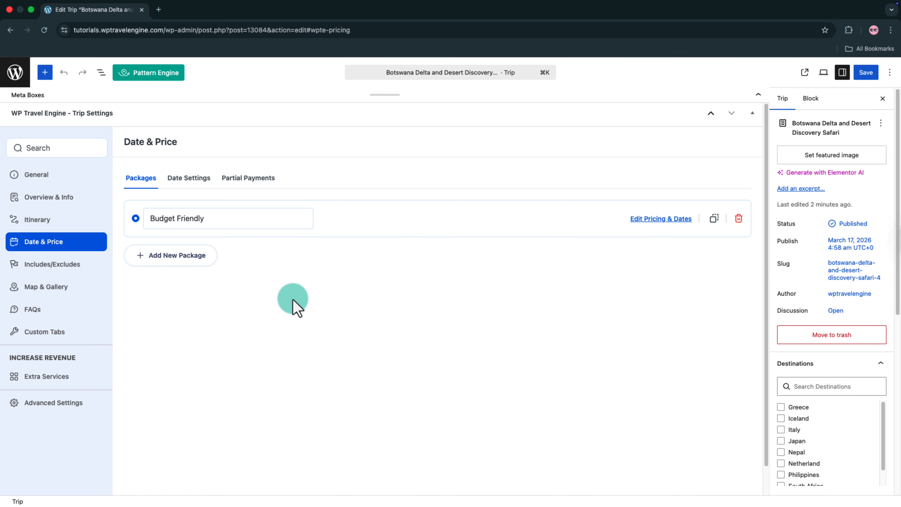
Add two more packages named Standard Package and Premium Package, and look over the trip's date settings
{"action": "left_click", "coordinate": [198, 261]}
{"action": "left_click", "coordinate": [203, 266]}
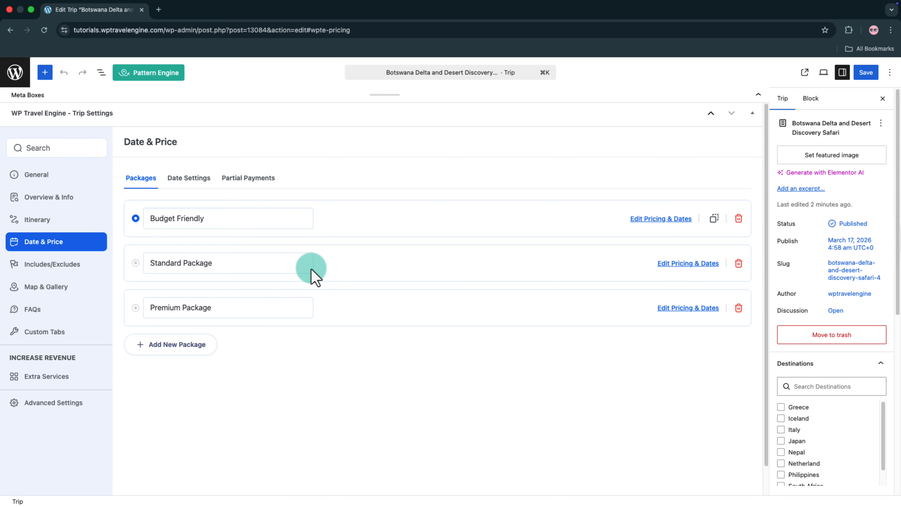
{"action": "left_click", "coordinate": [189, 178]}
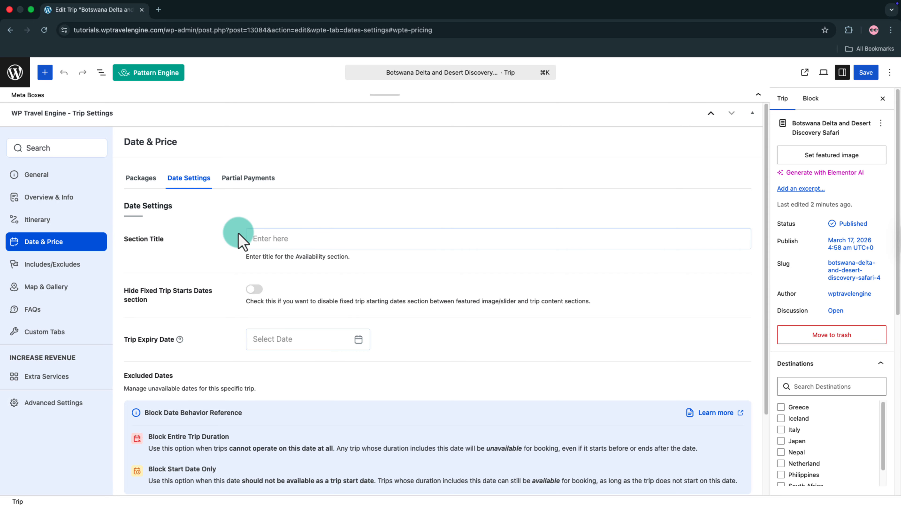
{"action": "left_click", "coordinate": [282, 242]}
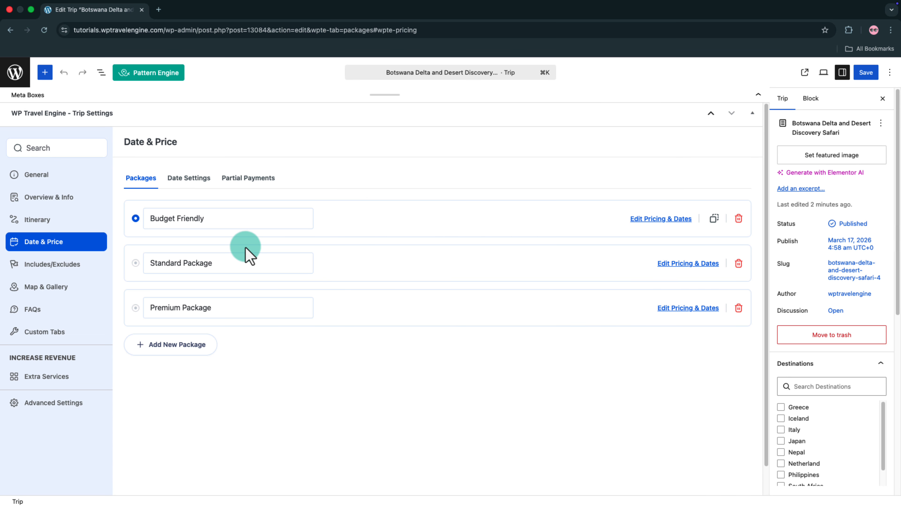
Set the Includes/Excludes section title to Cost and paste the included services list under the title The Cost Includes
{"action": "left_click", "coordinate": [82, 266]}
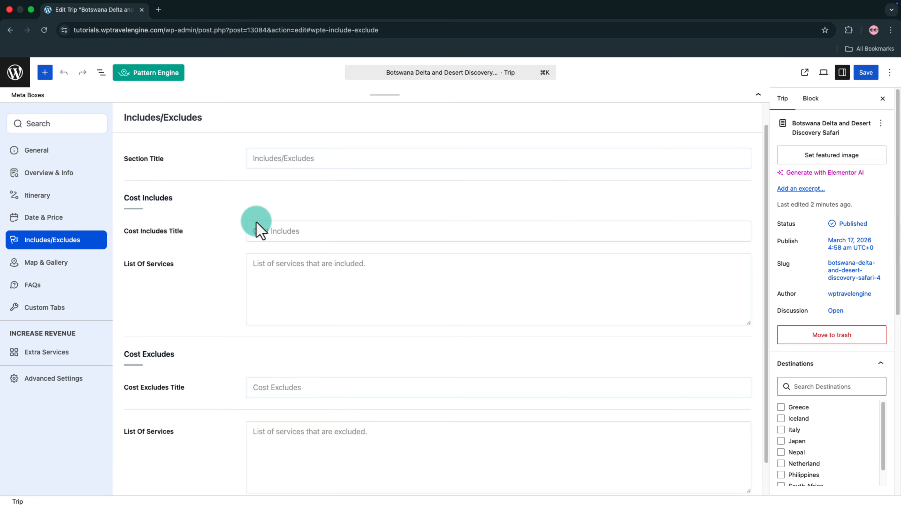
{"action": "left_click", "coordinate": [268, 159]}
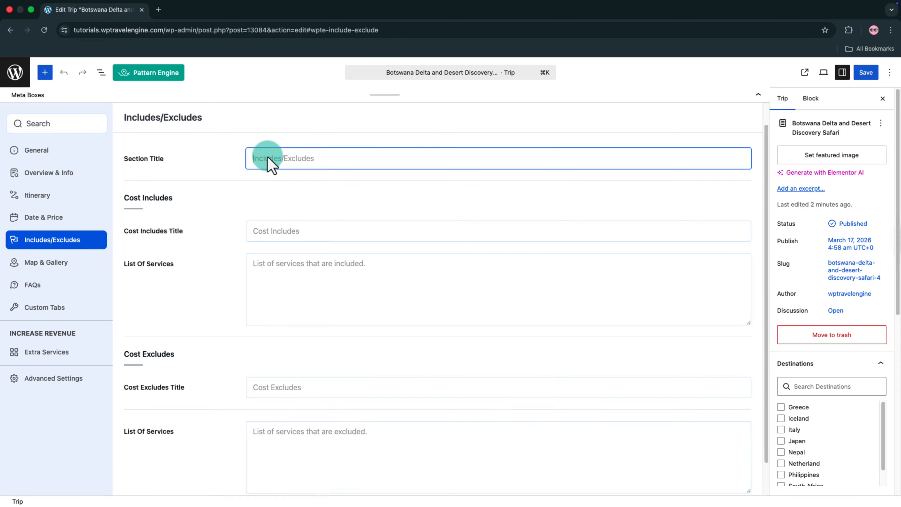
{"action": "type", "text": "Cost"}
{"action": "left_click", "coordinate": [265, 232]}
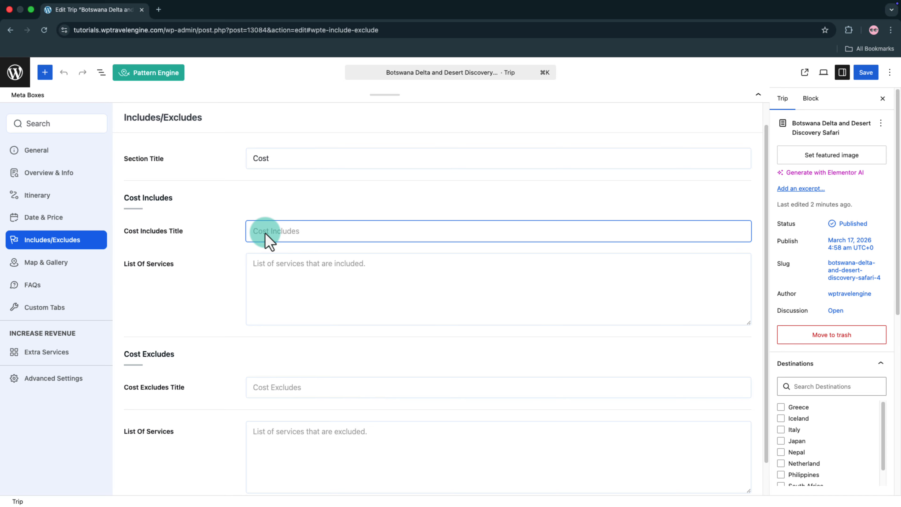
{"action": "type", "text": "The Cost Includes"}
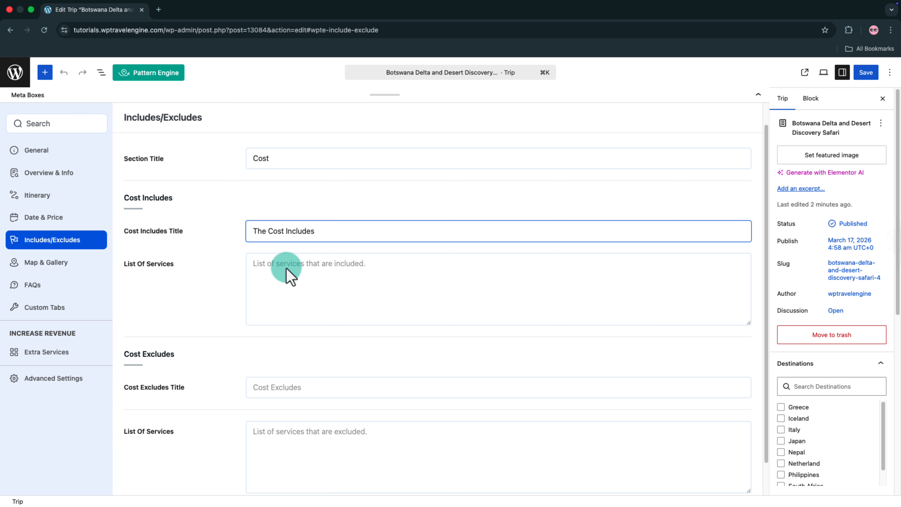
{"action": "left_click", "coordinate": [279, 273]}
{"action": "key", "text": "super+v"}
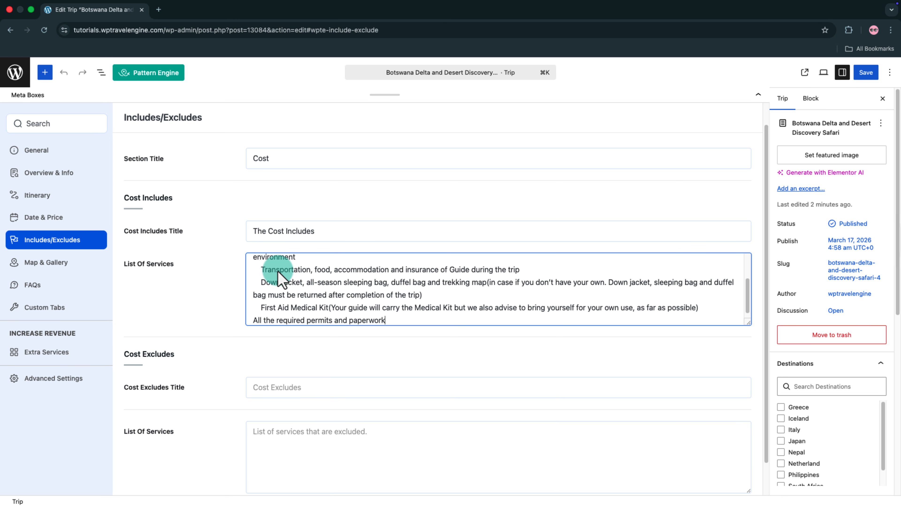
Paste the excluded services list under the title The Cost Excludes and save the trip
{"action": "left_click", "coordinate": [262, 380]}
{"action": "type", "text": "The Cost Excludes"}
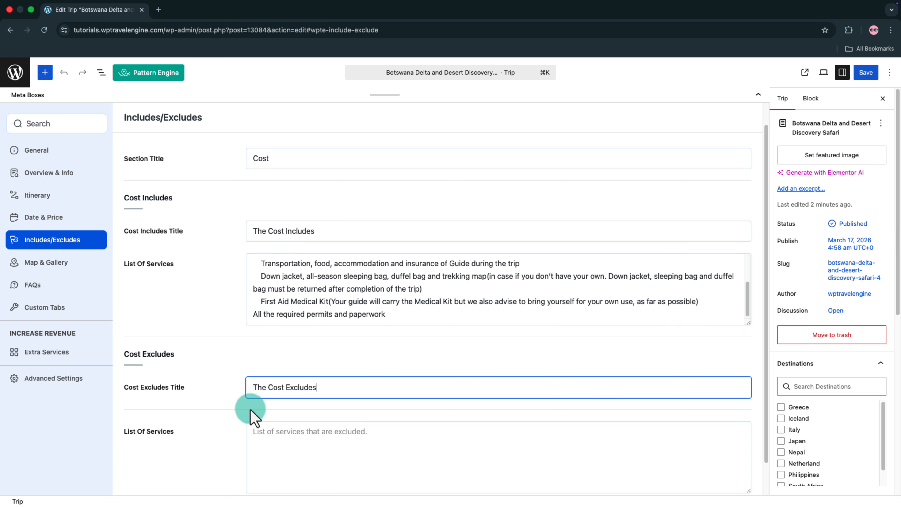
{"action": "left_click", "coordinate": [254, 442]}
{"action": "key", "text": "super+v"}
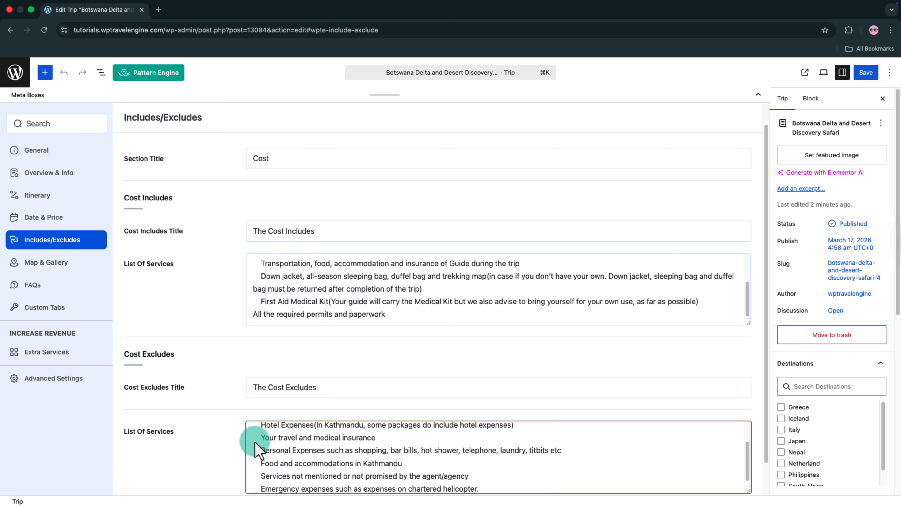
{"action": "scroll", "coordinate": [253, 438], "scroll_direction": "down", "scroll_amount": 1}
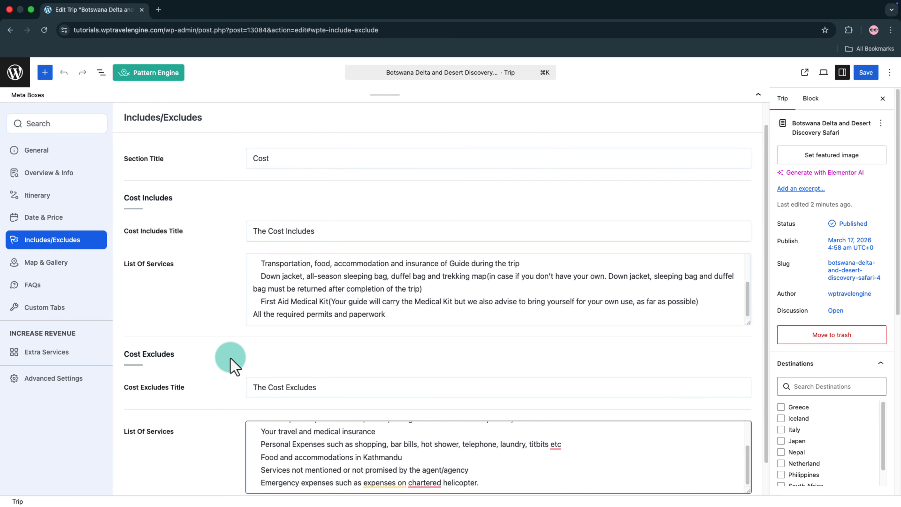
{"action": "left_click", "coordinate": [861, 74]}
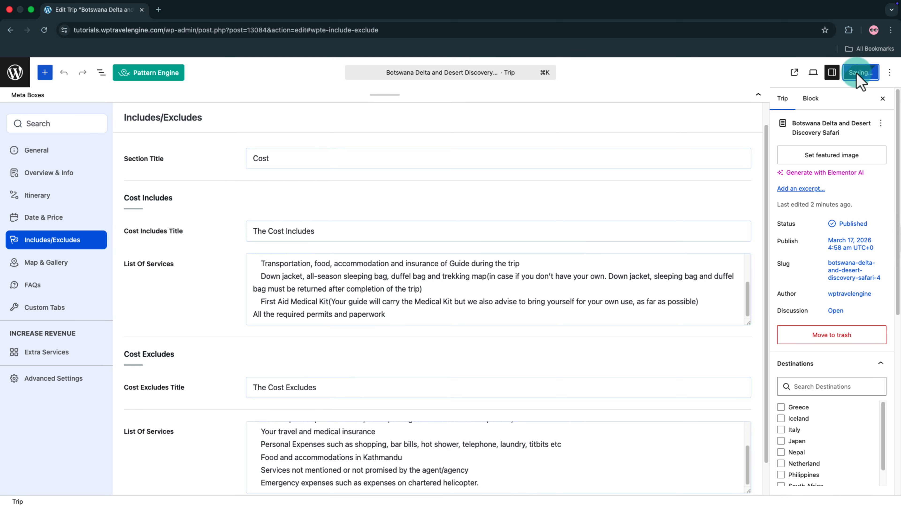
Open the live trip page and review its cost includes, cost excludes and fixed starting dates sections
{"action": "left_click", "coordinate": [795, 73]}
{"action": "scroll", "coordinate": [451, 188], "scroll_direction": "down", "scroll_amount": 20}
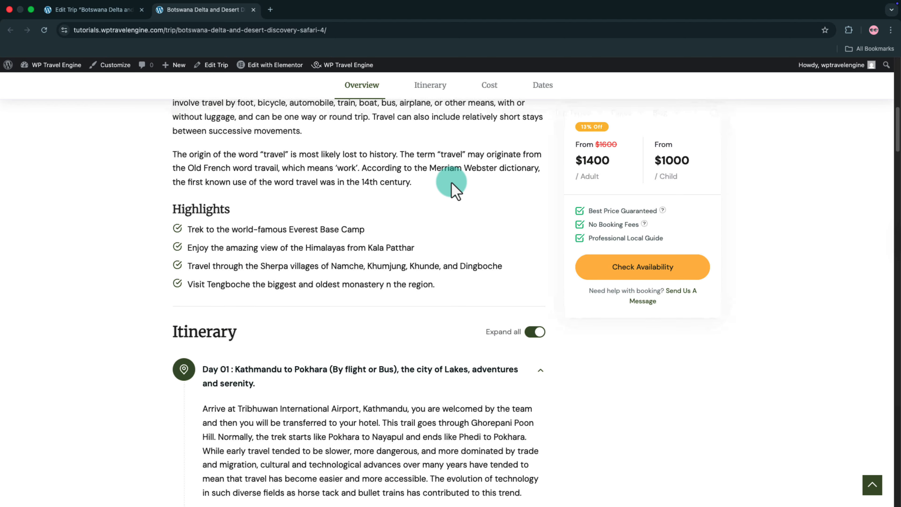
{"action": "scroll", "coordinate": [452, 188], "scroll_direction": "down", "scroll_amount": 15}
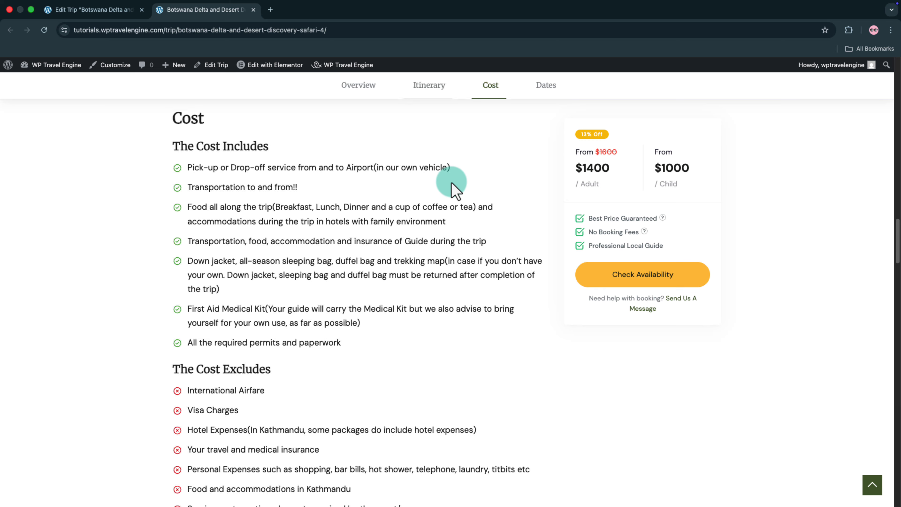
{"action": "scroll", "coordinate": [455, 190], "scroll_direction": "down", "scroll_amount": 8}
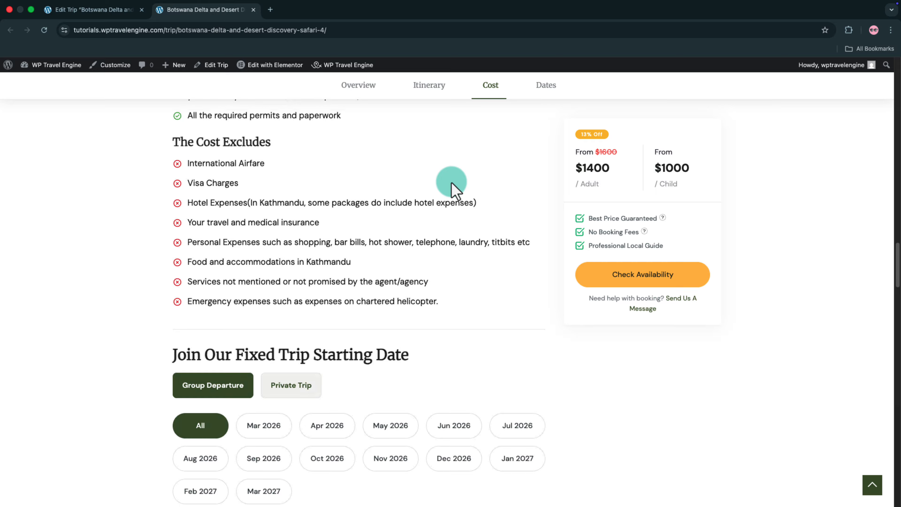
{"action": "scroll", "coordinate": [455, 191], "scroll_direction": "down", "scroll_amount": 10}
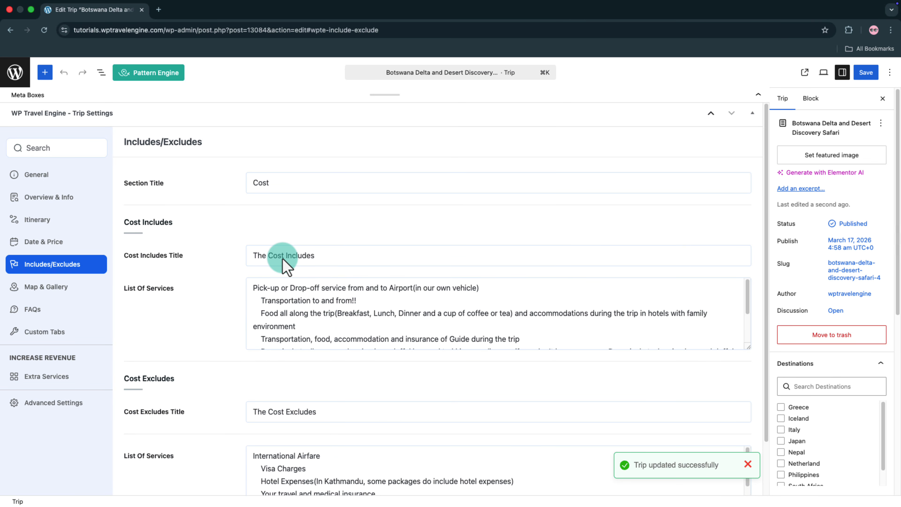
Enable the trip's image gallery and load more images in the media library for selection
{"action": "left_click", "coordinate": [86, 293]}
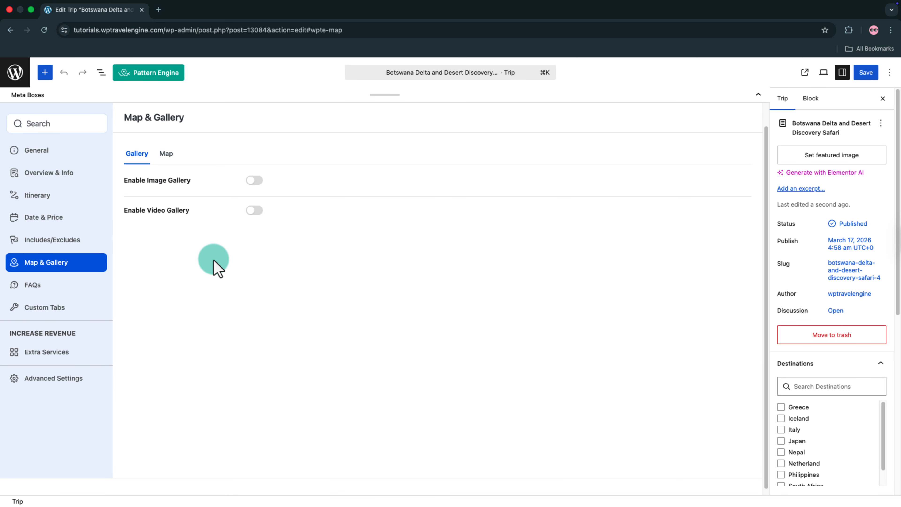
{"action": "left_click", "coordinate": [255, 180]}
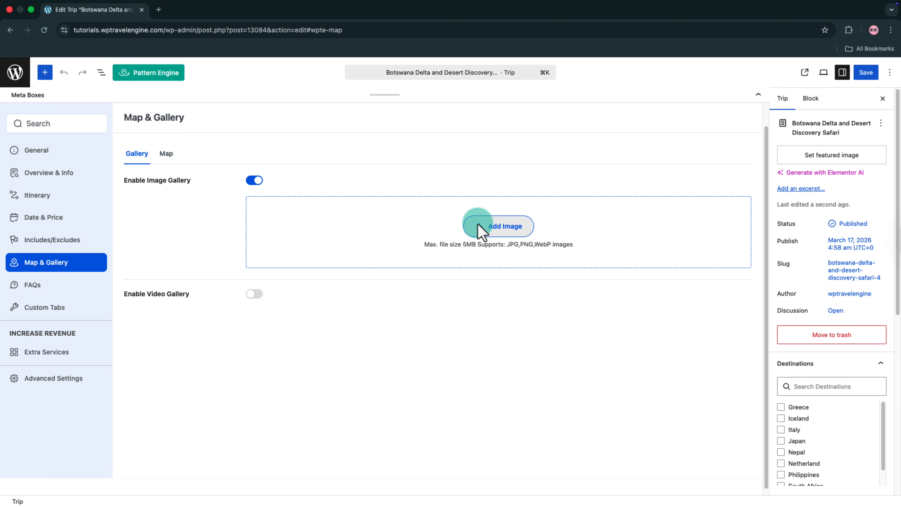
{"action": "left_click", "coordinate": [492, 244]}
{"action": "scroll", "coordinate": [492, 244], "scroll_direction": "down", "scroll_amount": 10}
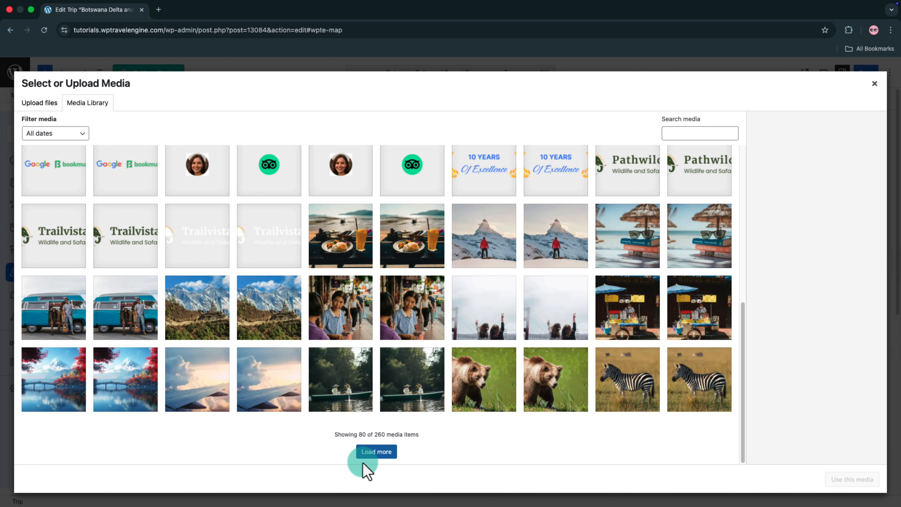
{"action": "left_click", "coordinate": [363, 454]}
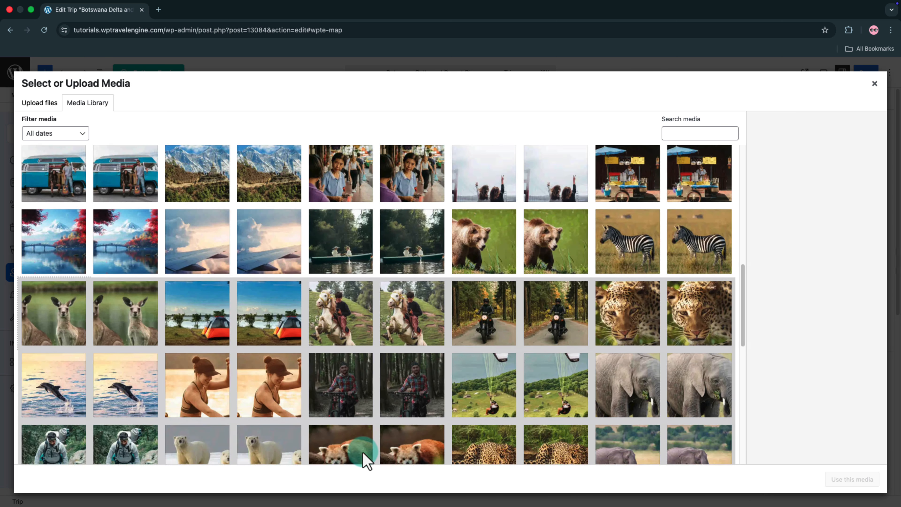
{"action": "scroll", "coordinate": [364, 454], "scroll_direction": "down", "scroll_amount": 2}
Add nine images to the gallery: paraglider, leopard, motorcyclist, bear, zebra, walking elephant, antelopes, lion cub and parrots
{"action": "left_click", "coordinate": [491, 333]}
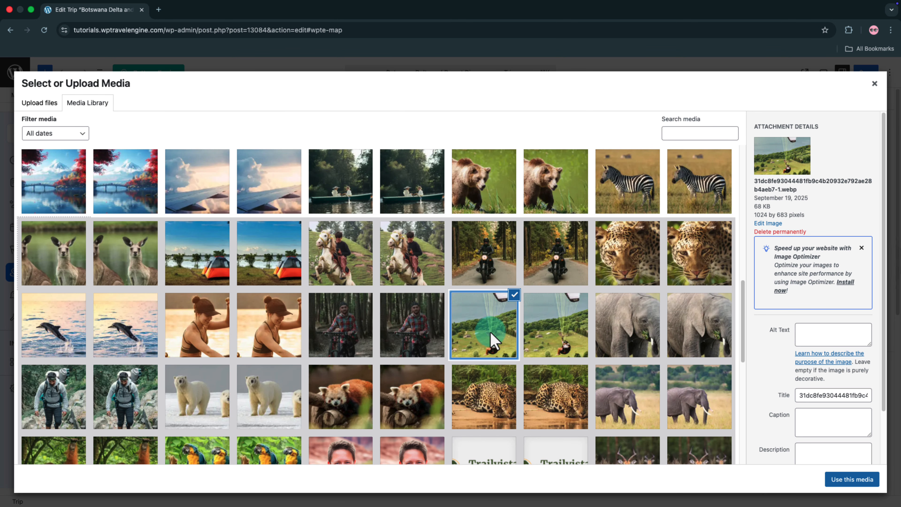
{"action": "left_click", "coordinate": [632, 250]}
{"action": "left_click", "coordinate": [565, 248]}
{"action": "left_click", "coordinate": [540, 190]}
{"action": "left_click", "coordinate": [621, 188]}
{"action": "left_click", "coordinate": [614, 384]}
{"action": "scroll", "coordinate": [532, 366], "scroll_direction": "down", "scroll_amount": 3}
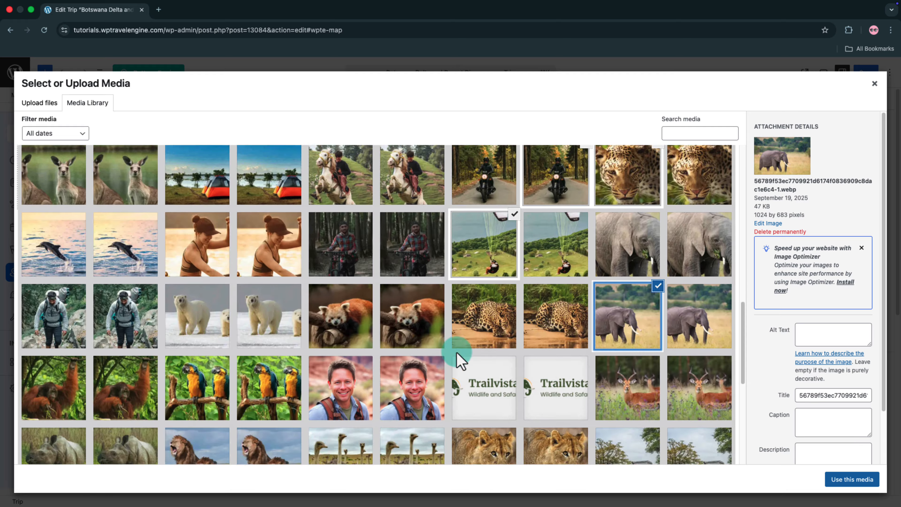
{"action": "left_click", "coordinate": [625, 355]}
{"action": "left_click", "coordinate": [497, 422]}
{"action": "left_click", "coordinate": [213, 373]}
{"action": "left_click", "coordinate": [850, 479]}
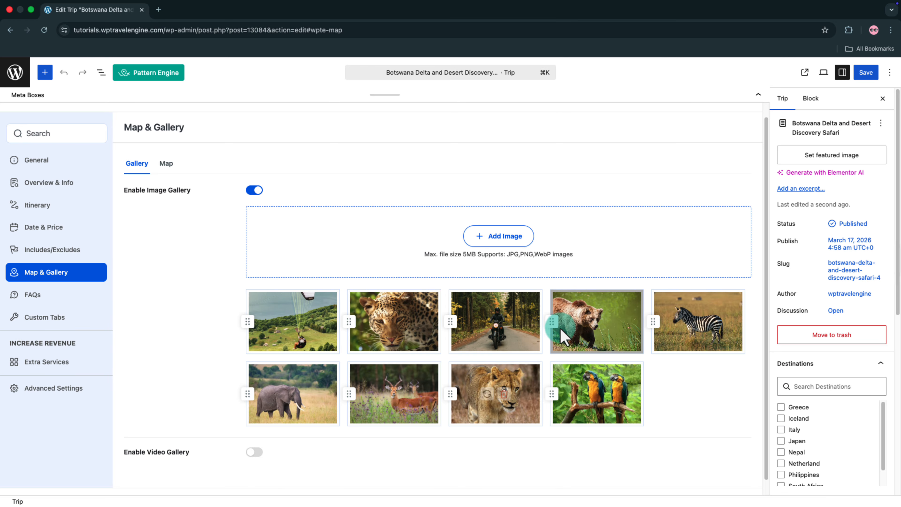
Reorder the gallery so the antelope image comes first, the parrots second and the bear third
{"action": "left_click_drag", "start_coordinate": [558, 324], "coordinate": [247, 321]}
{"action": "left_click_drag", "start_coordinate": [427, 410], "coordinate": [248, 332]}
{"action": "left_click_drag", "start_coordinate": [552, 394], "coordinate": [333, 335]}
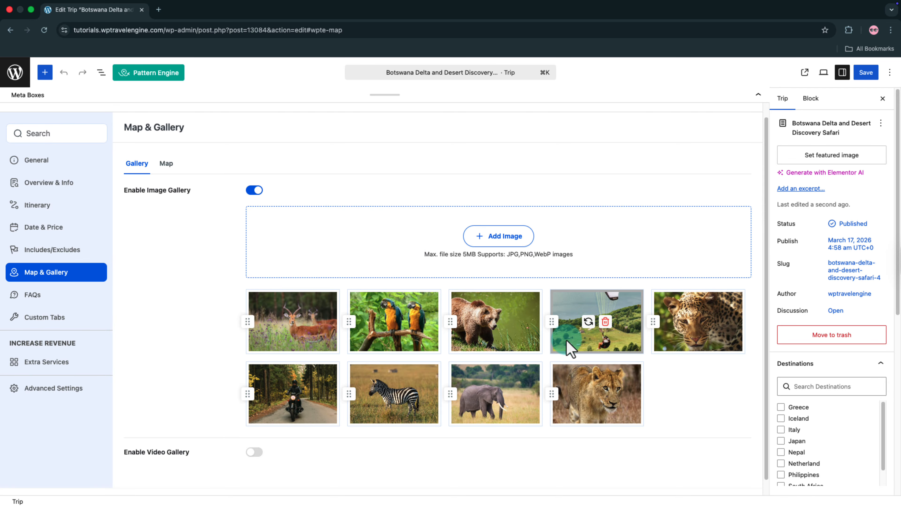
{"action": "scroll", "coordinate": [320, 426], "scroll_direction": "down", "scroll_amount": 1}
{"action": "left_click", "coordinate": [254, 439]}
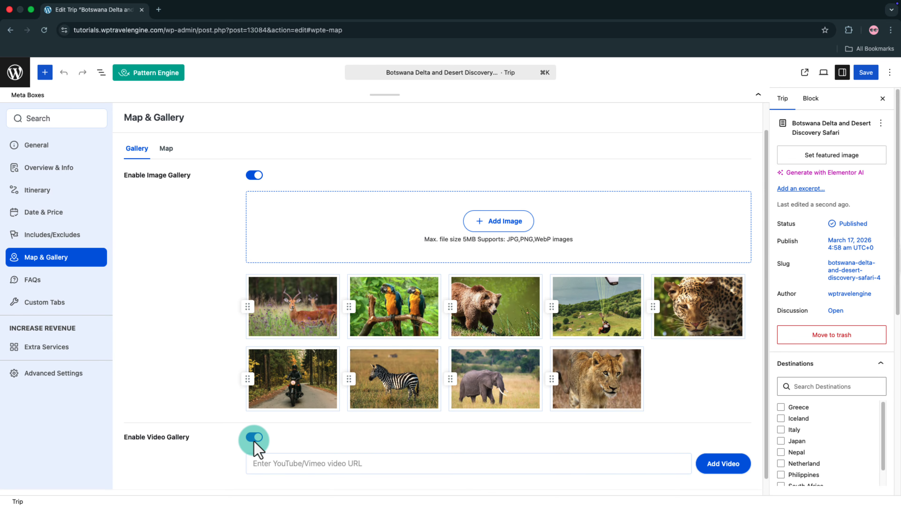
{"action": "scroll", "coordinate": [387, 448], "scroll_direction": "down", "scroll_amount": 1}
{"action": "left_click", "coordinate": [386, 448]}
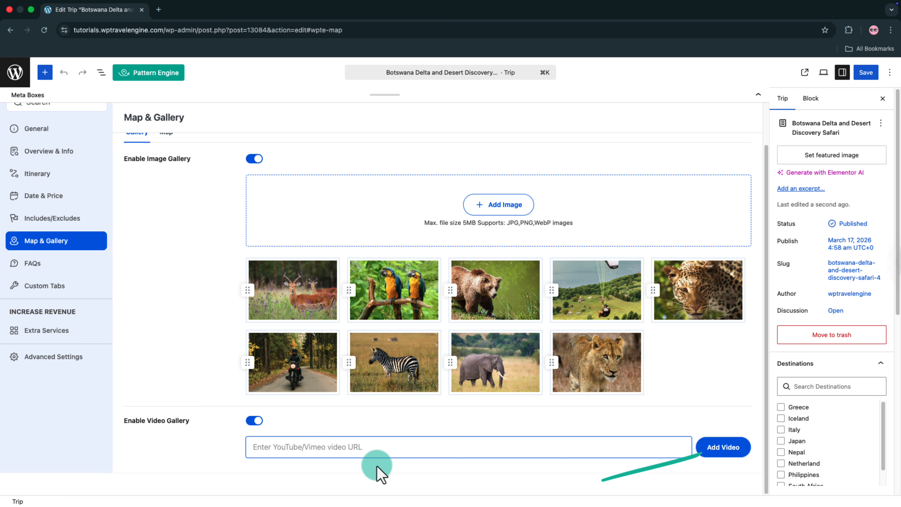
{"action": "left_click", "coordinate": [254, 420]}
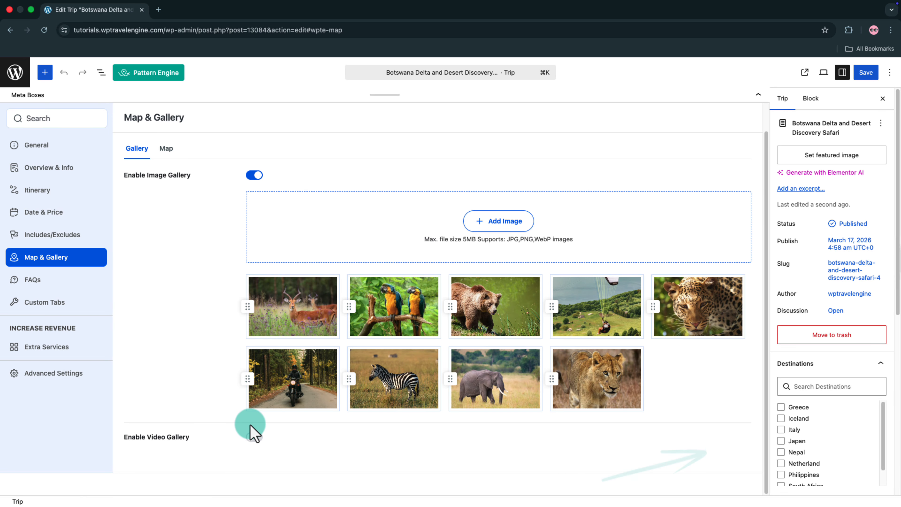
Title the trip's map section "Map", paste the Google Maps embed code as the map iframe and save the trip
{"action": "mouse_move", "coordinate": [256, 400]}
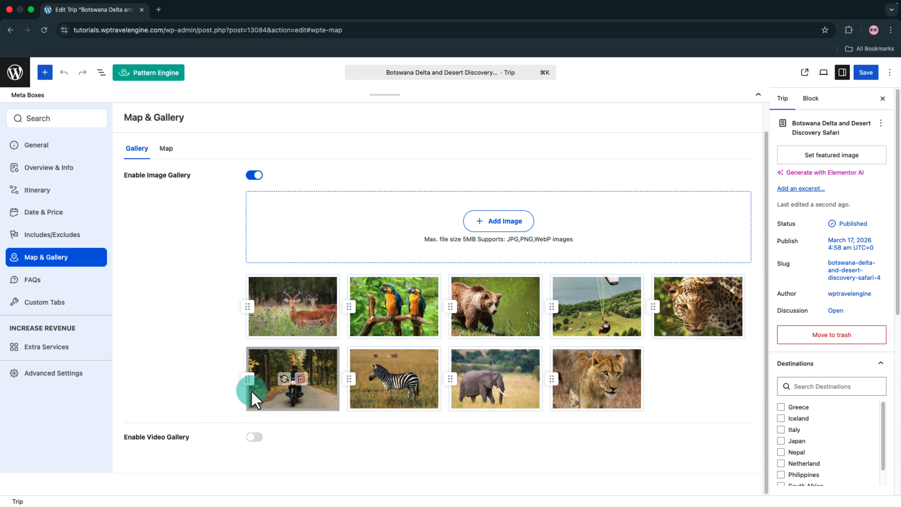
{"action": "left_click", "coordinate": [165, 156]}
{"action": "left_click", "coordinate": [260, 186]}
{"action": "type", "text": "Map"}
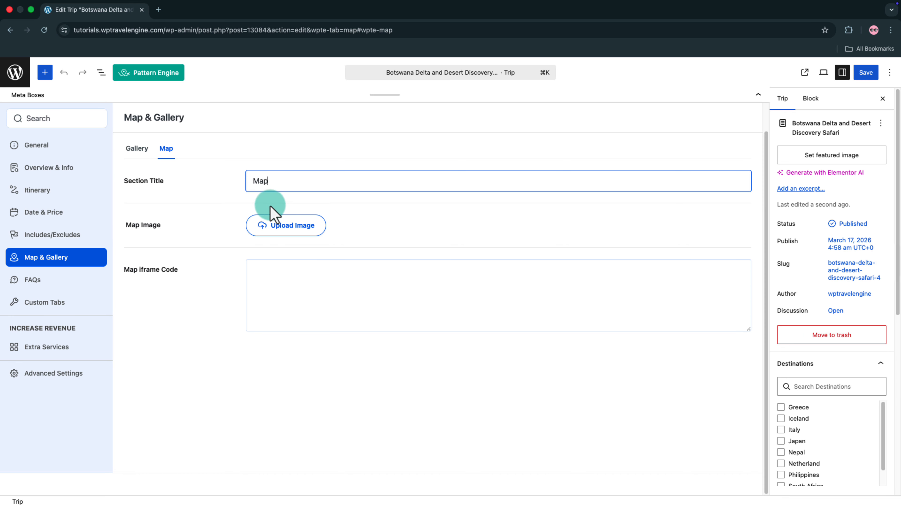
{"action": "left_click", "coordinate": [279, 225]}
{"action": "left_click", "coordinate": [867, 87]}
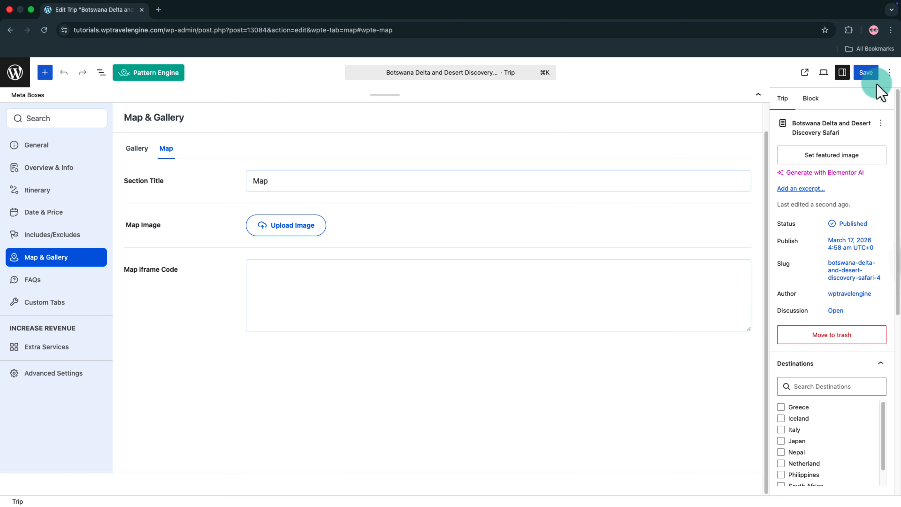
{"action": "left_click", "coordinate": [260, 293]}
{"action": "key", "text": "super+v"}
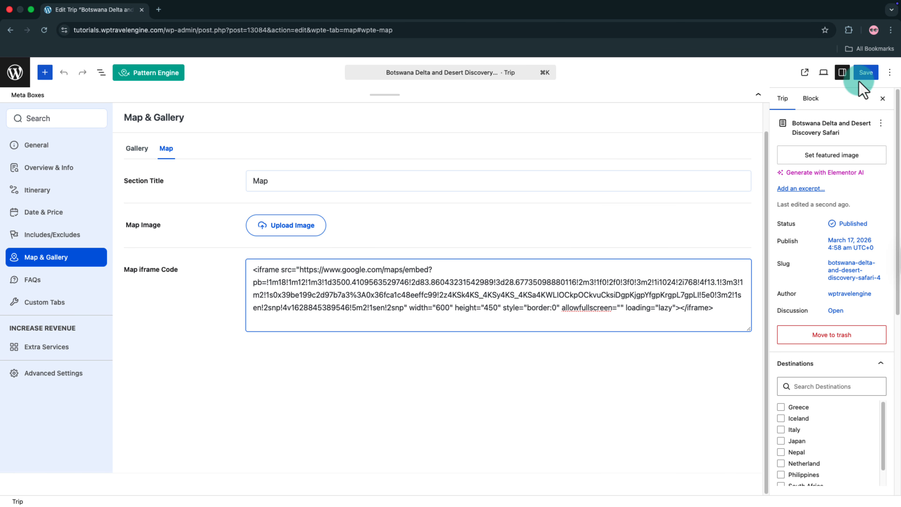
{"action": "left_click", "coordinate": [863, 74]}
Open the live trip page, browse the gallery images at full size and go to the Map section
{"action": "left_click", "coordinate": [803, 75]}
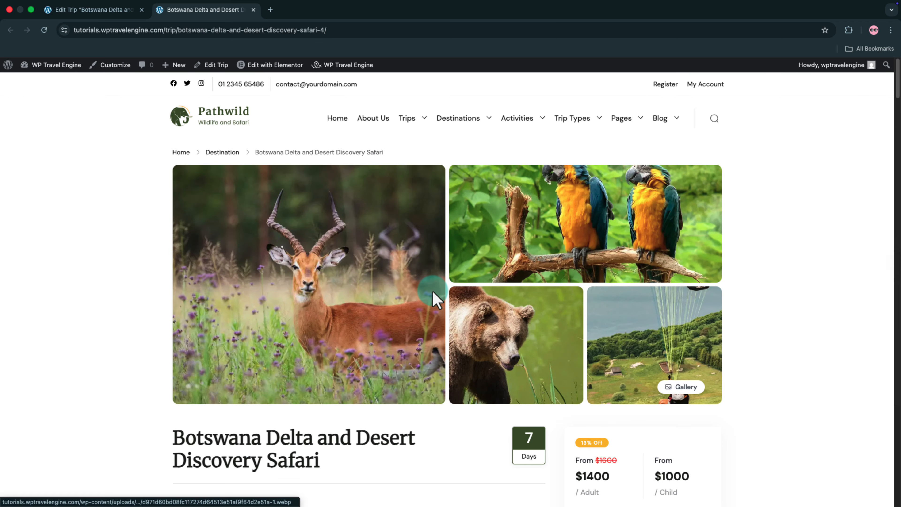
{"action": "left_click", "coordinate": [396, 282]}
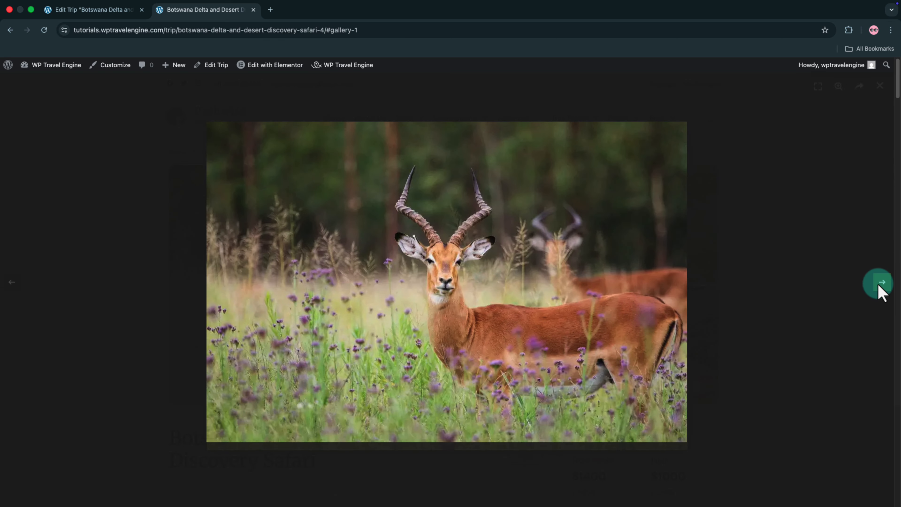
{"action": "left_click", "coordinate": [880, 283]}
{"action": "left_click", "coordinate": [879, 283]}
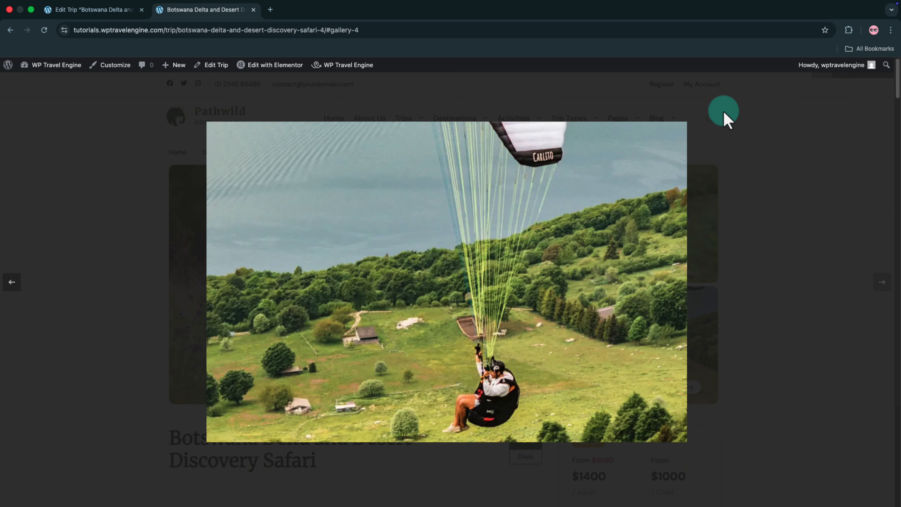
{"action": "left_click", "coordinate": [94, 115]}
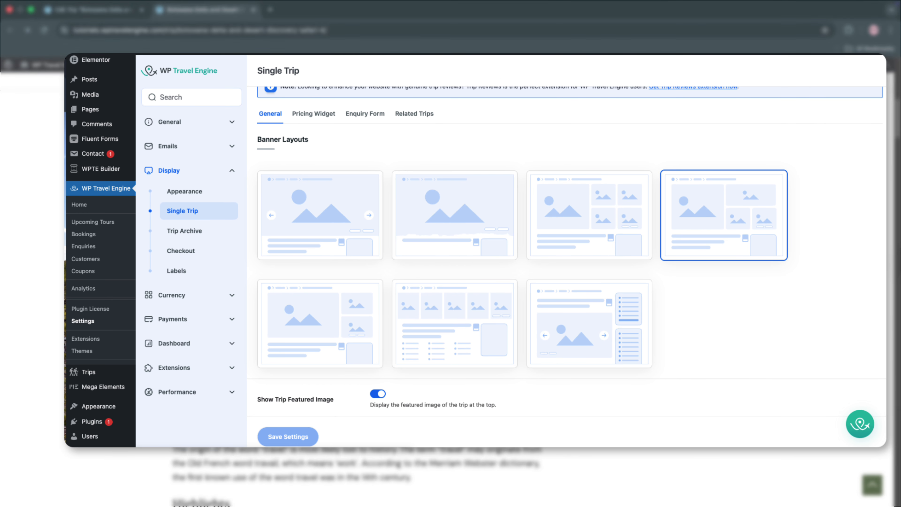
{"action": "scroll", "coordinate": [438, 343], "scroll_direction": "down", "scroll_amount": 8}
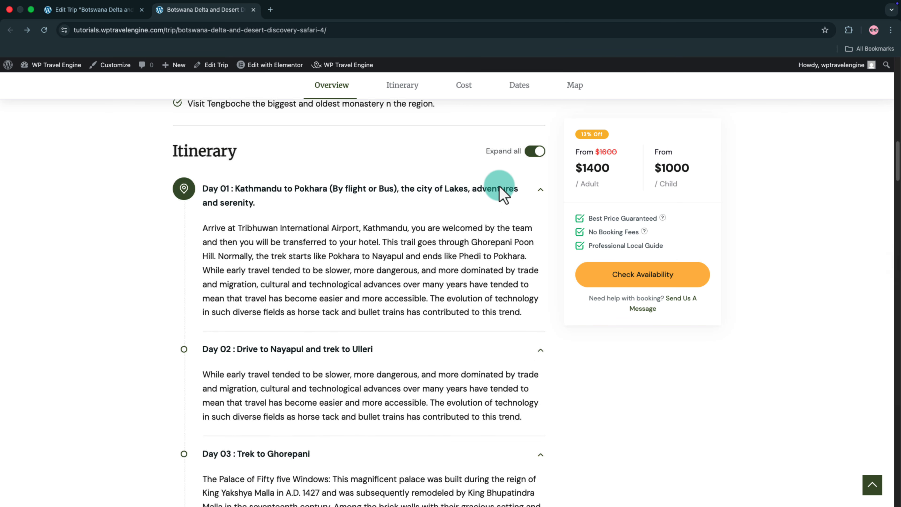
{"action": "left_click", "coordinate": [572, 86]}
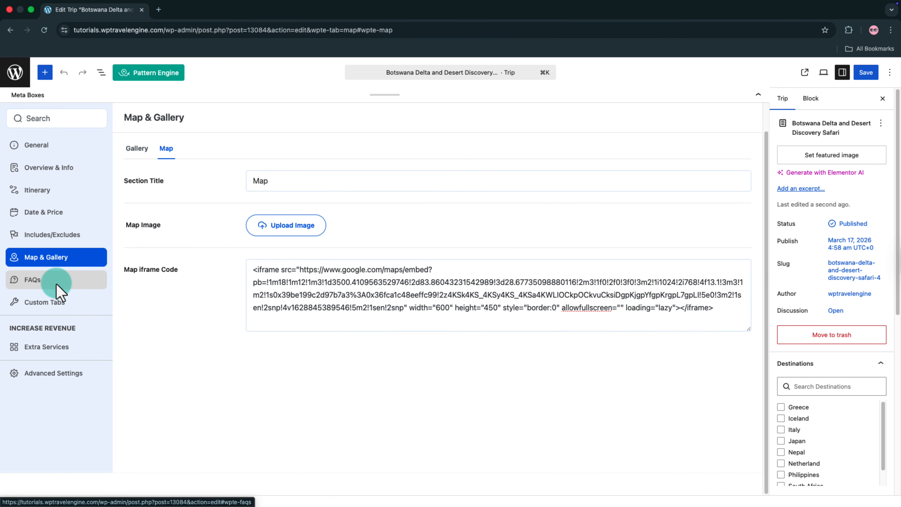
Title the FAQ section "FAQs" and add the question "How fit do I need to be to do this trek?" with its answer
{"action": "left_click", "coordinate": [58, 285]}
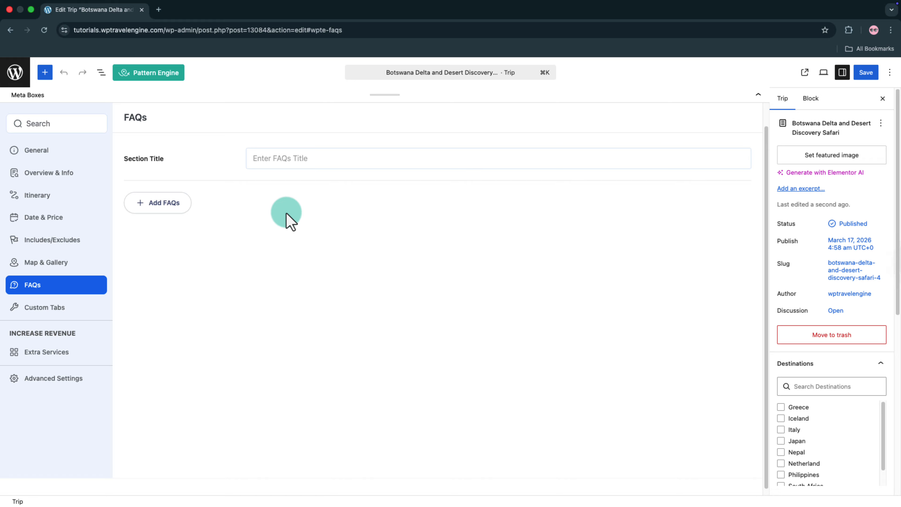
{"action": "left_click", "coordinate": [266, 163]}
{"action": "type", "text": "FAQs"}
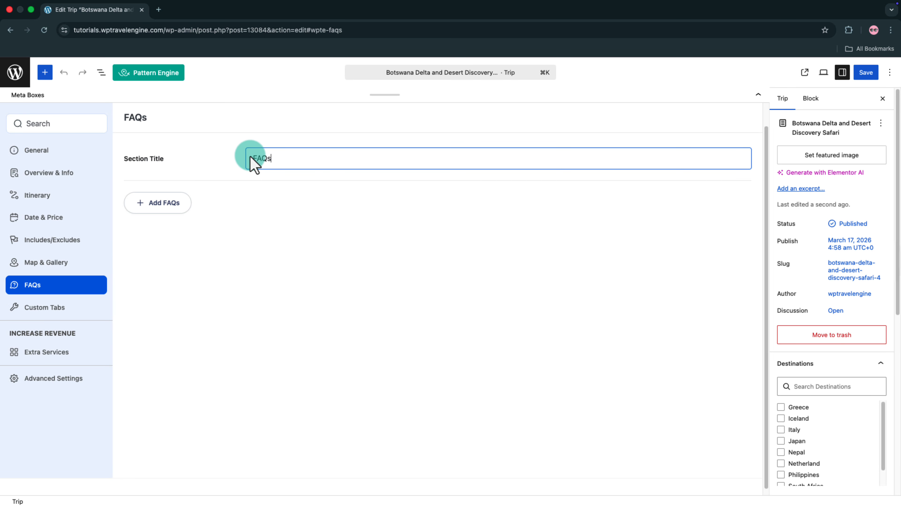
{"action": "left_click", "coordinate": [157, 198]}
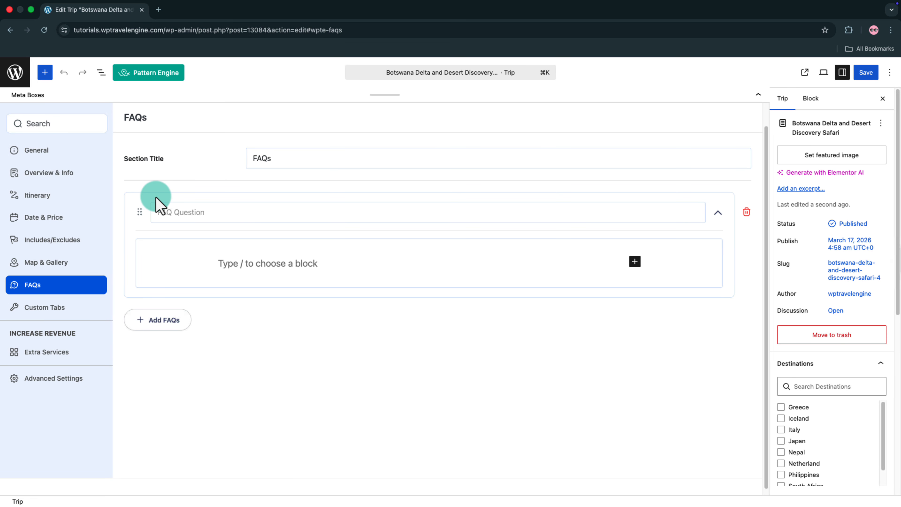
{"action": "left_click", "coordinate": [195, 213]}
{"action": "type", "text": "How fit do I need to be to do this trek?"}
{"action": "left_click", "coordinate": [270, 256]}
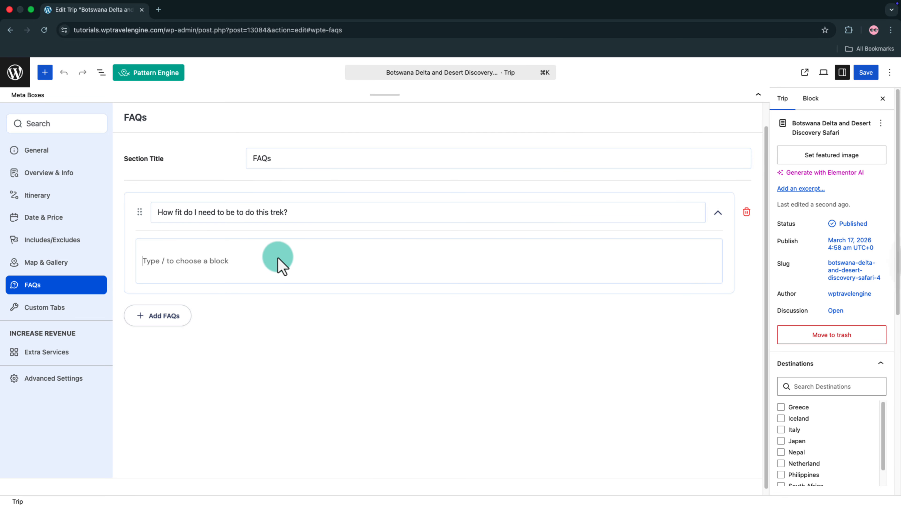
{"action": "type", "text": "Annapurna Base Camp is a Grade B or a moderately difficult trekking route. So any fit person can do this trek, even if you do not have any previous experience. You should be aware of what to expect and mentally prepare for it. Then, as long as you will too, you can."}
Add the remaining FAQs on daily walking, altitude, charging and showers, ATMs, internet, guide necessity and guide and porter costs, and save the trip
{"action": "left_click", "coordinate": [185, 328]}
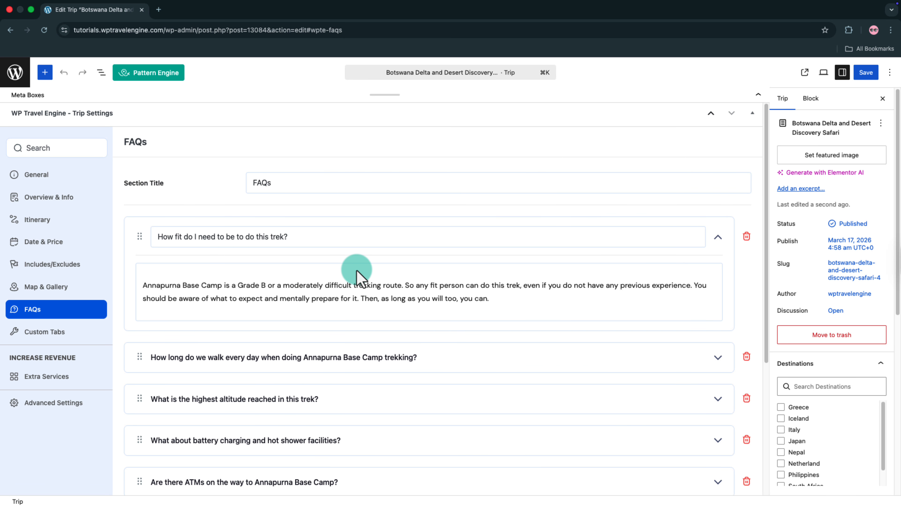
{"action": "scroll", "coordinate": [357, 277], "scroll_direction": "down", "scroll_amount": 5}
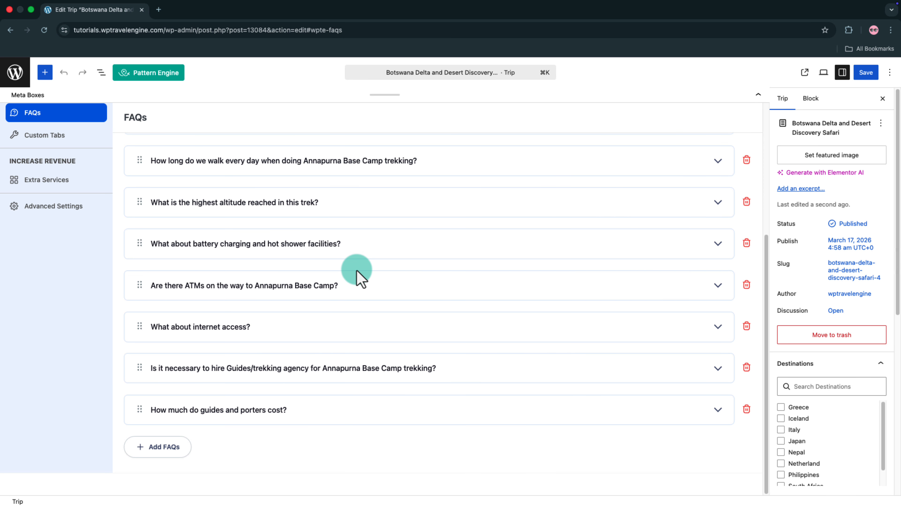
{"action": "scroll", "coordinate": [372, 279], "scroll_direction": "up", "scroll_amount": 5}
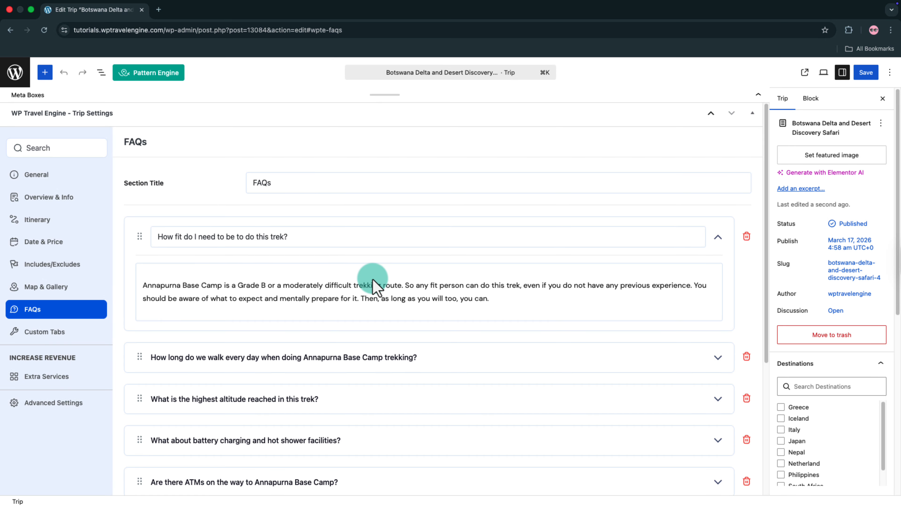
{"action": "left_click", "coordinate": [866, 72]}
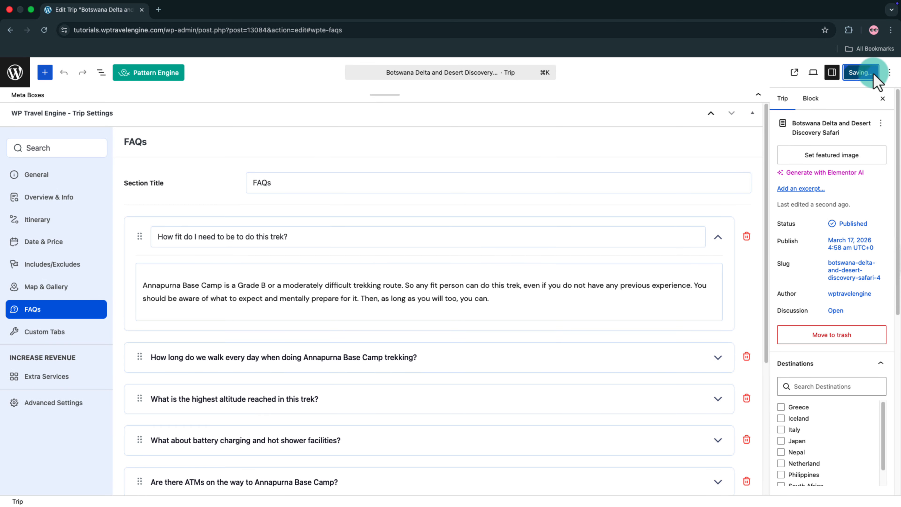
Open the live trip page, expand all questions in the FAQs section and read through them
{"action": "left_click", "coordinate": [805, 73]}
{"action": "scroll", "coordinate": [387, 139], "scroll_direction": "down", "scroll_amount": 20}
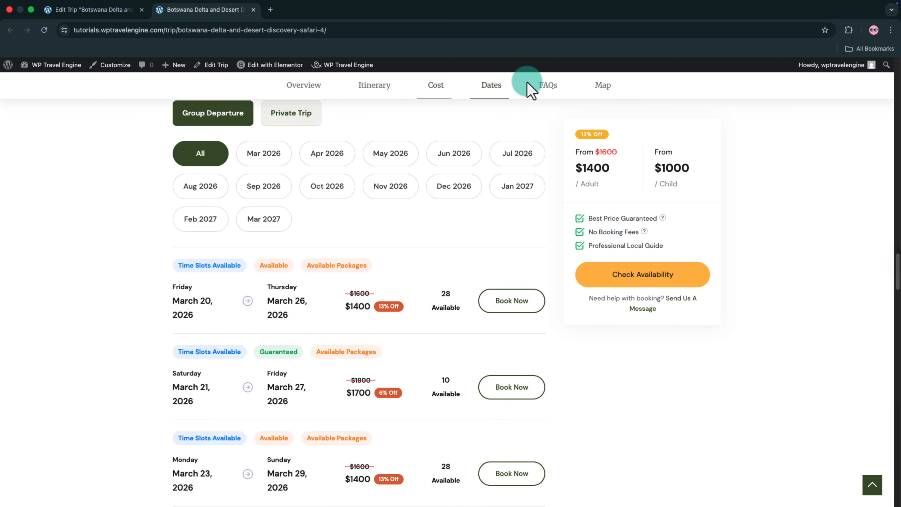
{"action": "left_click", "coordinate": [545, 89]}
{"action": "left_click", "coordinate": [536, 130]}
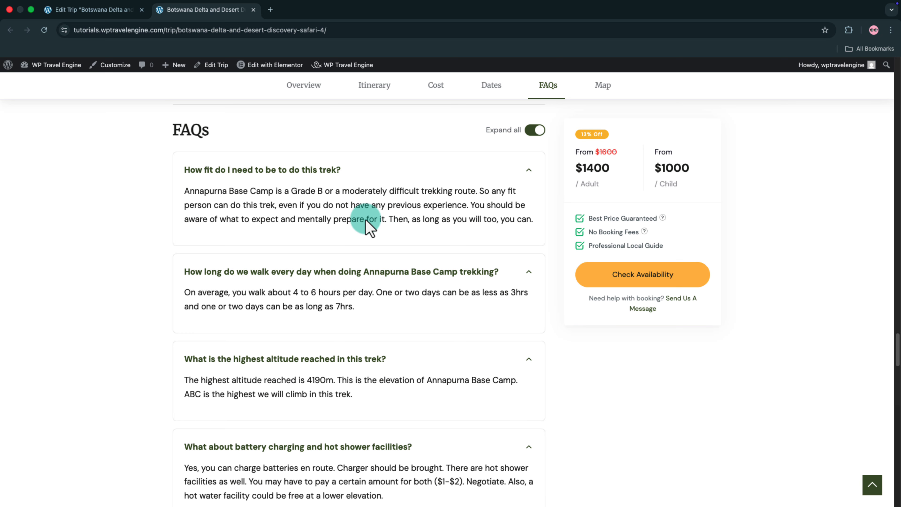
{"action": "scroll", "coordinate": [367, 223], "scroll_direction": "down", "scroll_amount": 15}
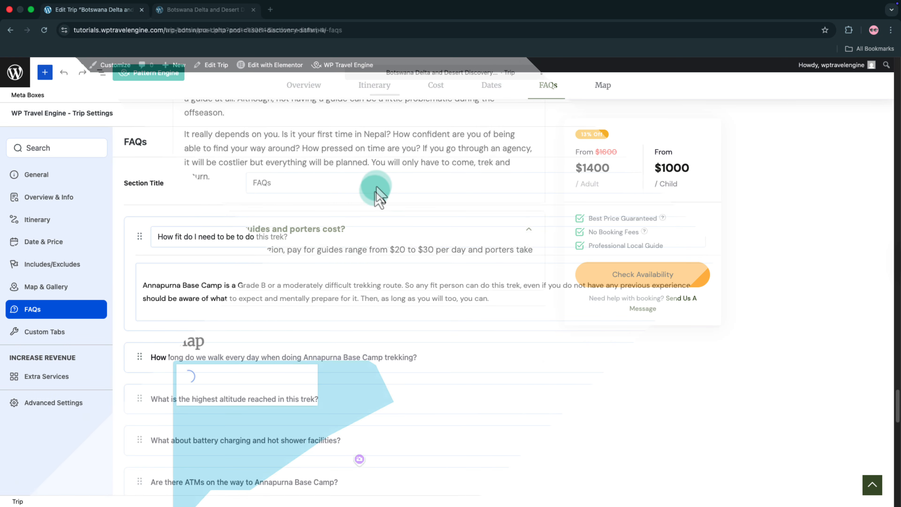
Title the More Info custom tab "All About Your Trek" and paste the prepared trek description as its content
{"action": "left_click", "coordinate": [80, 333]}
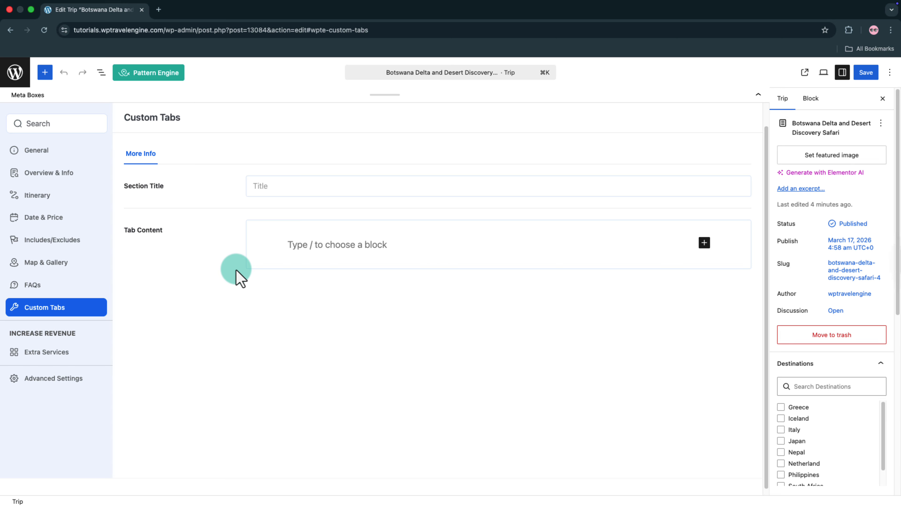
{"action": "left_click", "coordinate": [271, 191]}
{"action": "type", "text": "All About Your Trek"}
{"action": "left_click", "coordinate": [263, 267]}
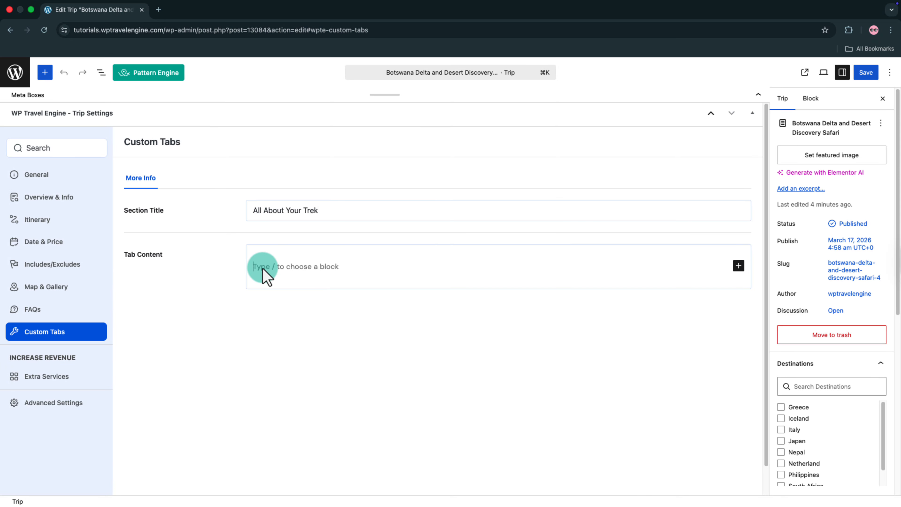
{"action": "key", "text": "super+v"}
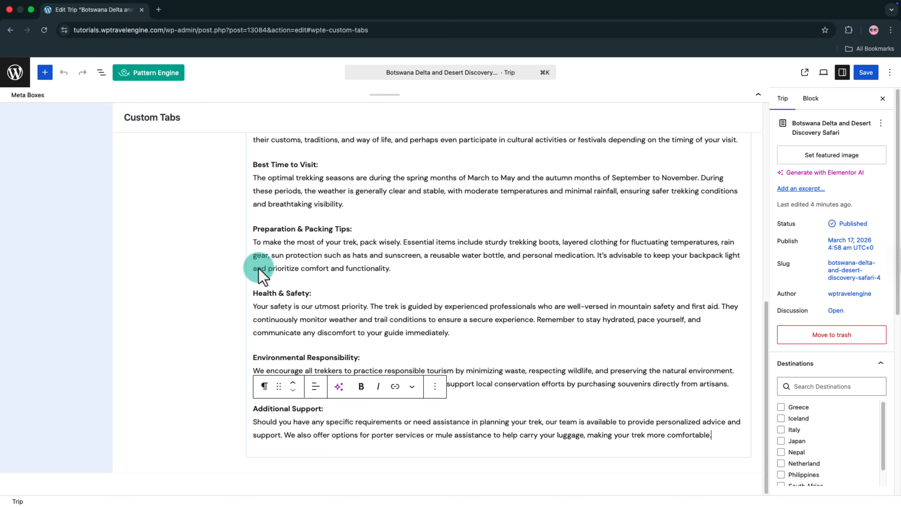
{"action": "scroll", "coordinate": [259, 269], "scroll_direction": "up", "scroll_amount": 10}
{"action": "scroll", "coordinate": [259, 270], "scroll_direction": "up", "scroll_amount": 2}
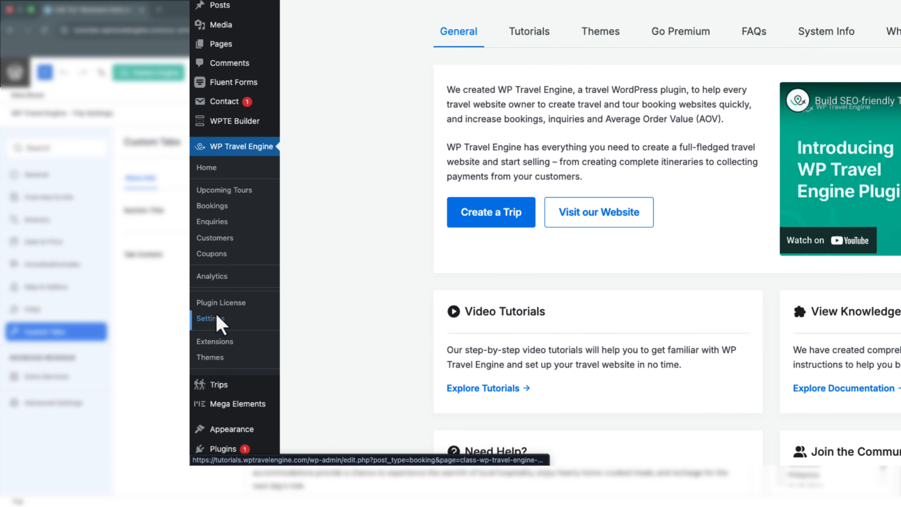
Open the WP Travel Engine plugin settings and look at the general settings
{"action": "left_click", "coordinate": [218, 319]}
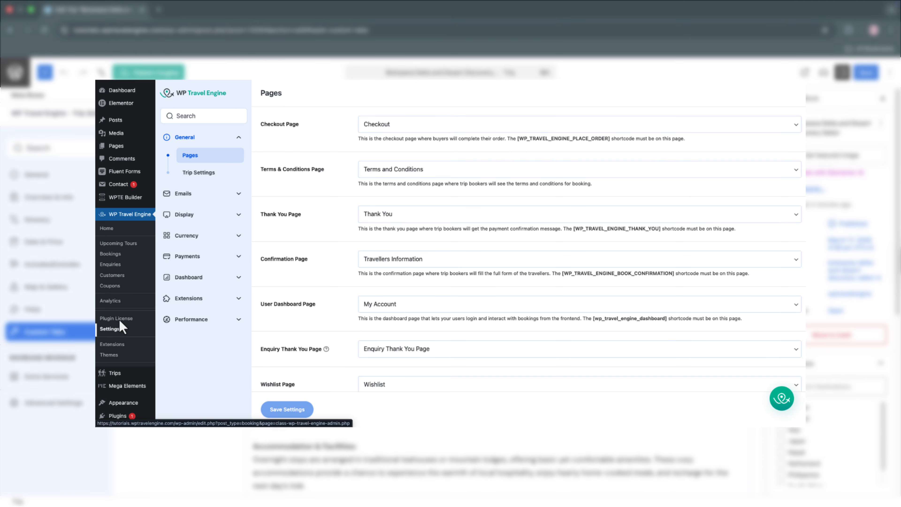
{"action": "left_click", "coordinate": [235, 153]}
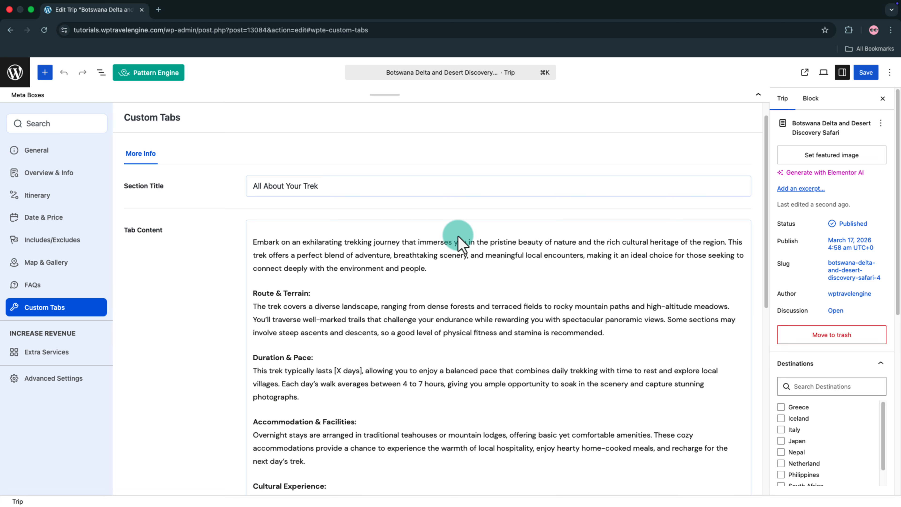
Set the striped hot air balloon photo from the media library as the trip's featured image
{"action": "left_click", "coordinate": [815, 162]}
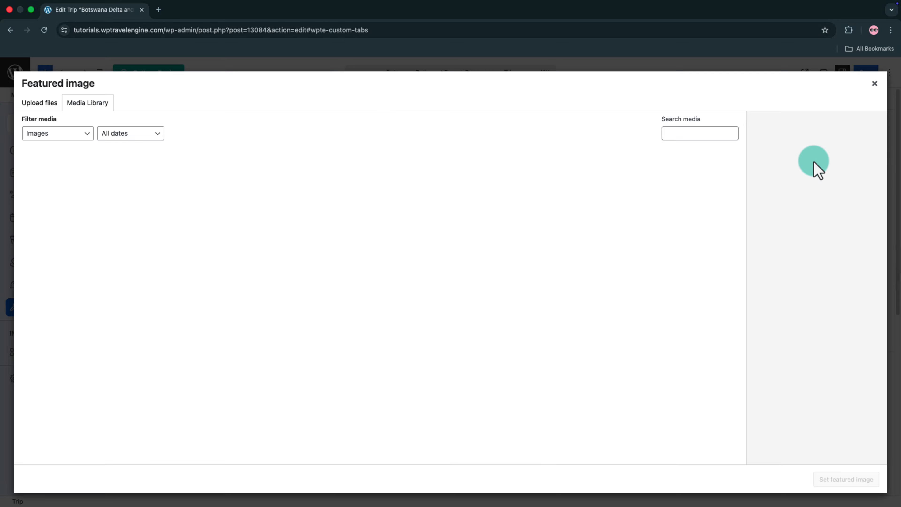
{"action": "scroll", "coordinate": [543, 283], "scroll_direction": "down", "scroll_amount": 8}
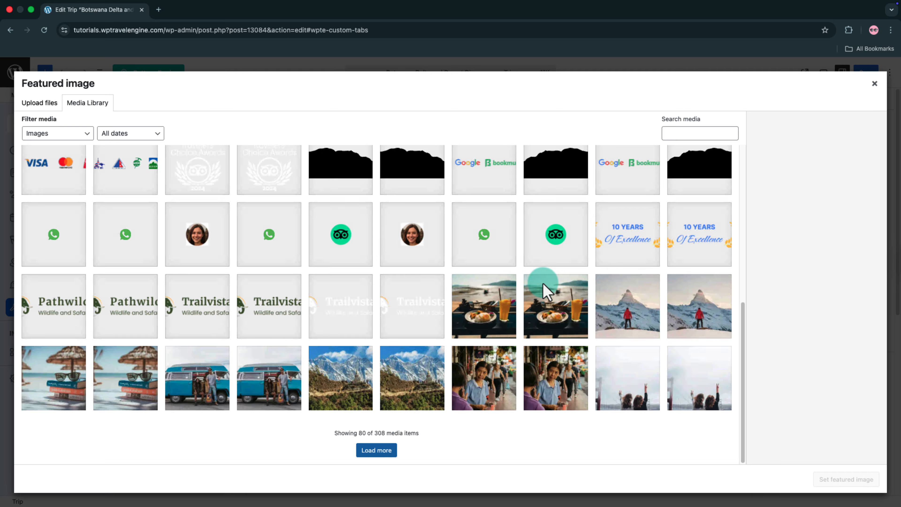
{"action": "left_click", "coordinate": [381, 449]}
{"action": "scroll", "coordinate": [418, 413], "scroll_direction": "down", "scroll_amount": 12}
{"action": "scroll", "coordinate": [419, 413], "scroll_direction": "down", "scroll_amount": 3}
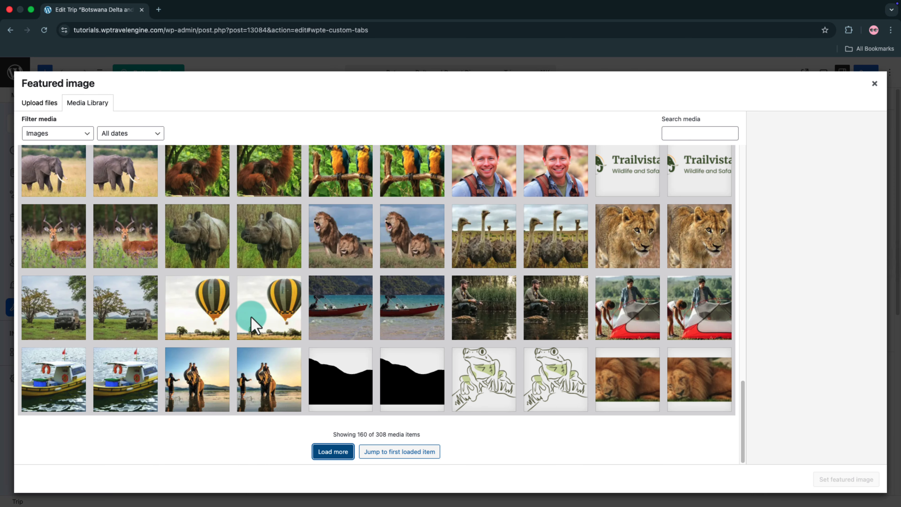
{"action": "left_click", "coordinate": [251, 313]}
{"action": "left_click", "coordinate": [818, 479]}
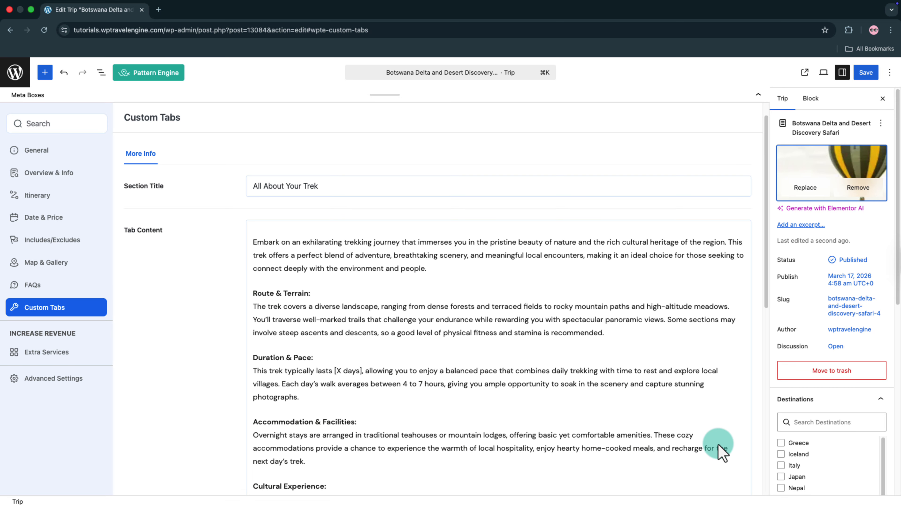
Assign the destination Nepal and the activities Bird Watching, Boat Safari and Camping in the Wild to the trip
{"action": "scroll", "coordinate": [799, 421], "scroll_direction": "down", "scroll_amount": 3}
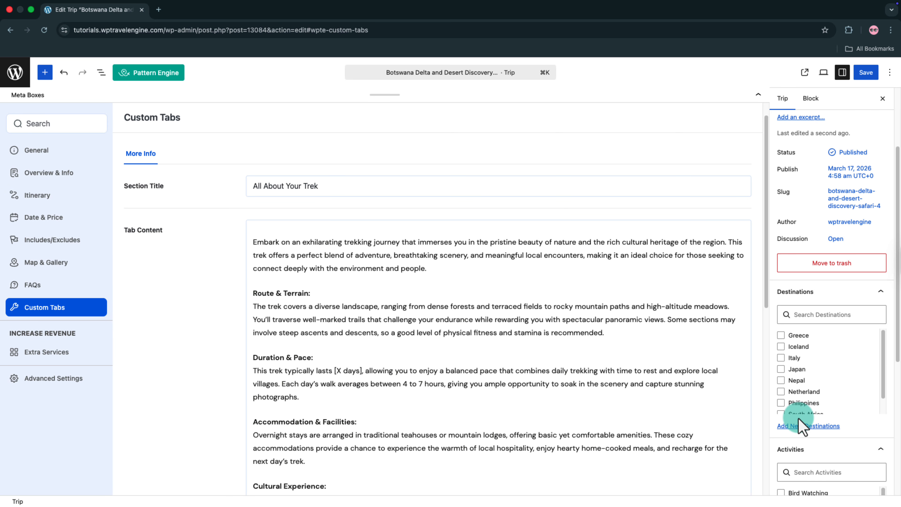
{"action": "left_click", "coordinate": [781, 381]}
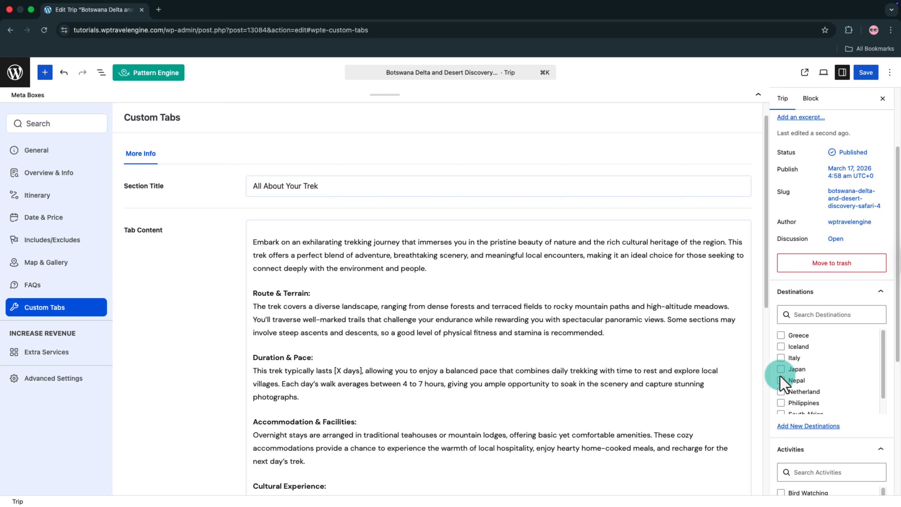
{"action": "scroll", "coordinate": [781, 387], "scroll_direction": "down", "scroll_amount": 4}
{"action": "left_click", "coordinate": [781, 394]}
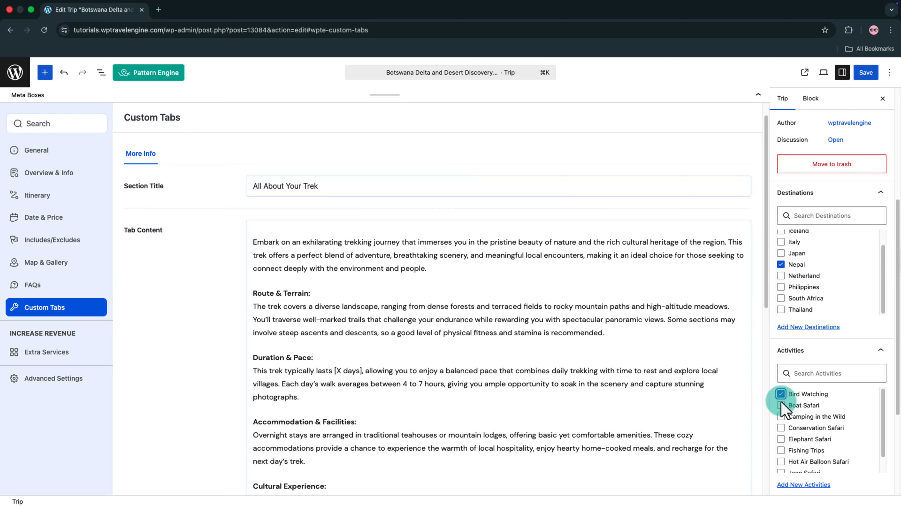
{"action": "left_click", "coordinate": [781, 405]}
{"action": "left_click", "coordinate": [782, 419]}
{"action": "scroll", "coordinate": [807, 462], "scroll_direction": "down", "scroll_amount": 4}
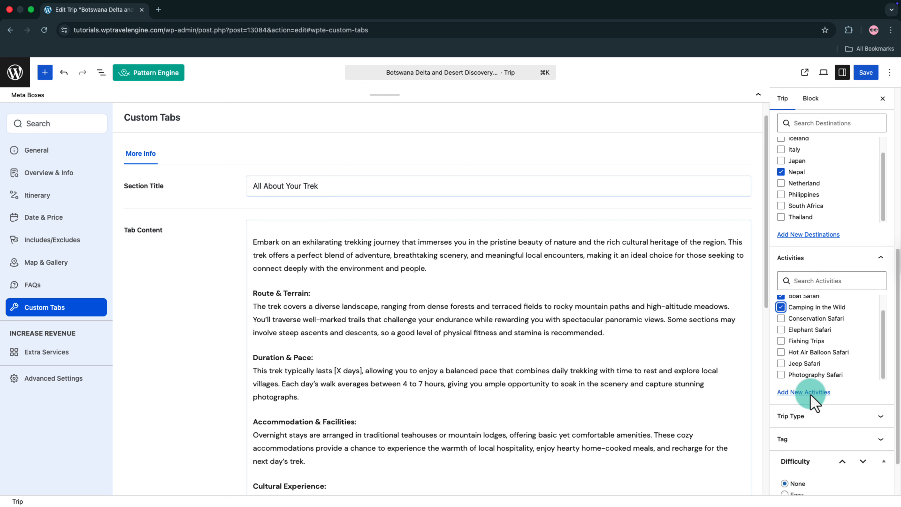
Assign the trip types Horseback Safari and Walking Safari to the trip
{"action": "left_click", "coordinate": [828, 418]}
{"action": "scroll", "coordinate": [813, 412], "scroll_direction": "down", "scroll_amount": 3}
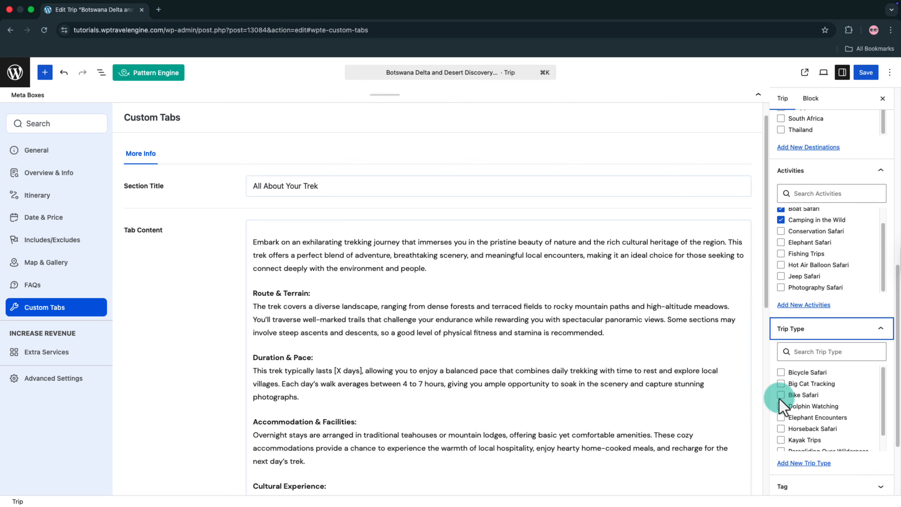
{"action": "scroll", "coordinate": [782, 407], "scroll_direction": "down", "scroll_amount": 2}
{"action": "left_click", "coordinate": [781, 413]}
{"action": "scroll", "coordinate": [781, 421], "scroll_direction": "down", "scroll_amount": 1}
{"action": "left_click", "coordinate": [781, 423]}
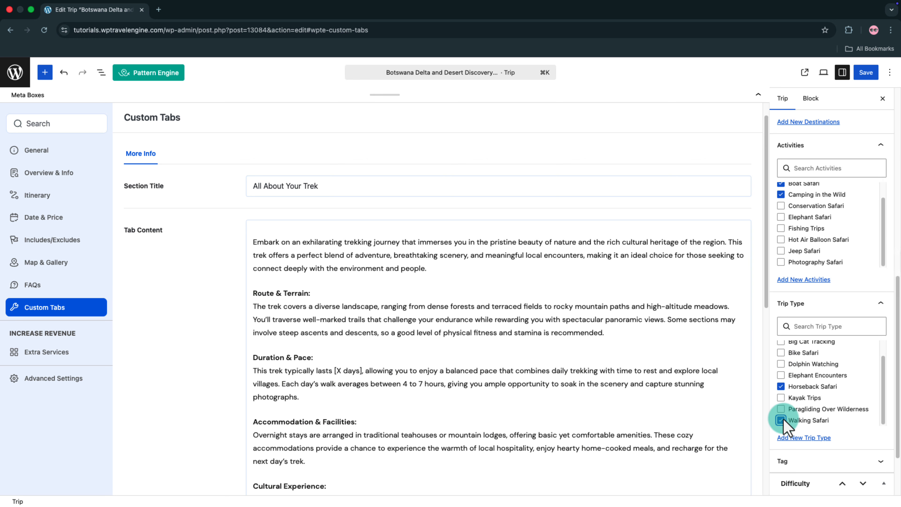
Set the trip's difficulty to Easy and save the trip
{"action": "scroll", "coordinate": [817, 419], "scroll_direction": "down", "scroll_amount": 3}
{"action": "left_click", "coordinate": [880, 409]}
{"action": "scroll", "coordinate": [882, 383], "scroll_direction": "down", "scroll_amount": 1}
{"action": "left_click", "coordinate": [882, 383]}
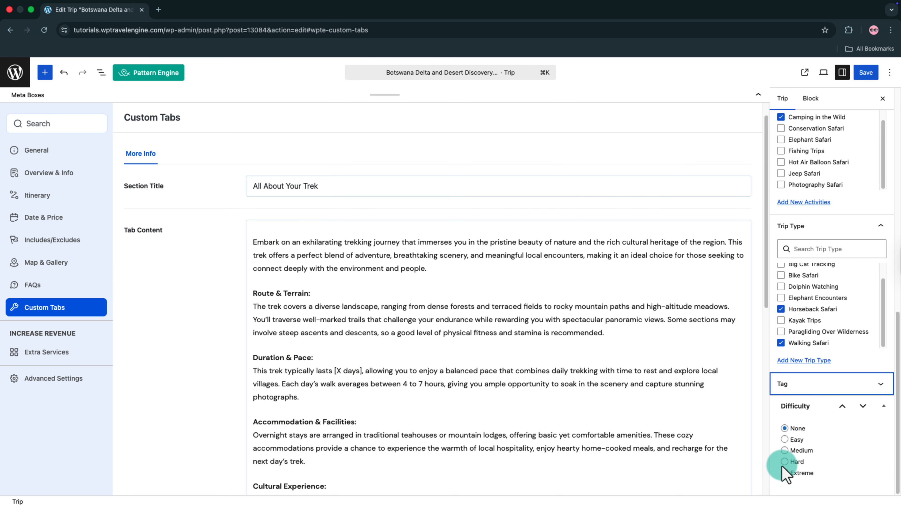
{"action": "left_click", "coordinate": [785, 440]}
{"action": "scroll", "coordinate": [800, 356], "scroll_direction": "up", "scroll_amount": 15}
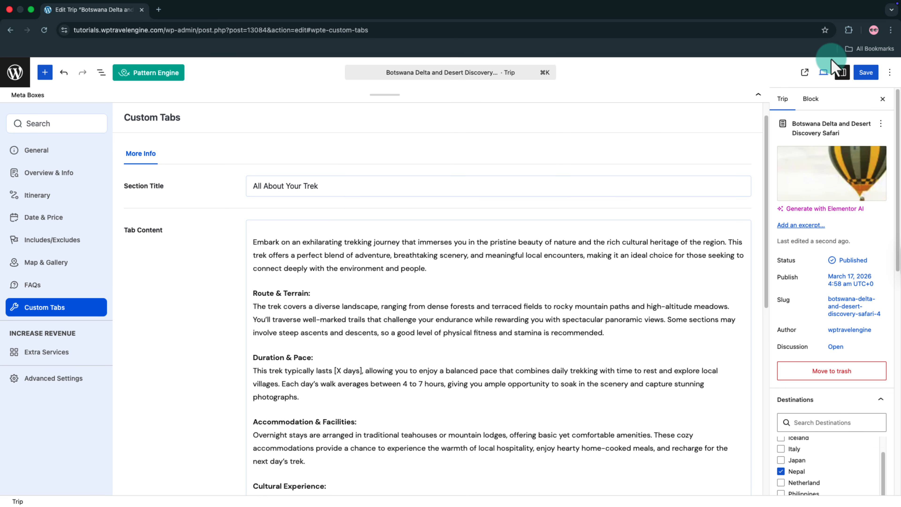
{"action": "left_click", "coordinate": [866, 72]}
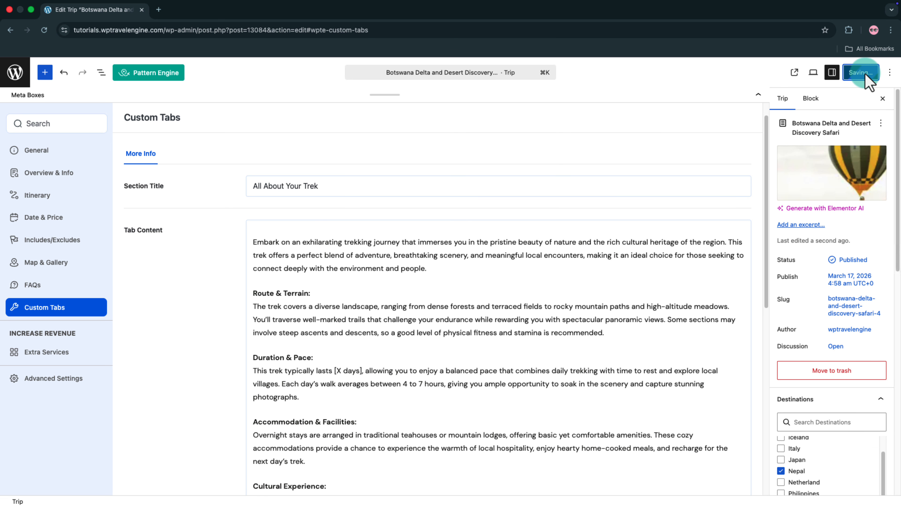
Open the published trip page and review its gallery, trip information, overview and itinerary
{"action": "left_click", "coordinate": [804, 72]}
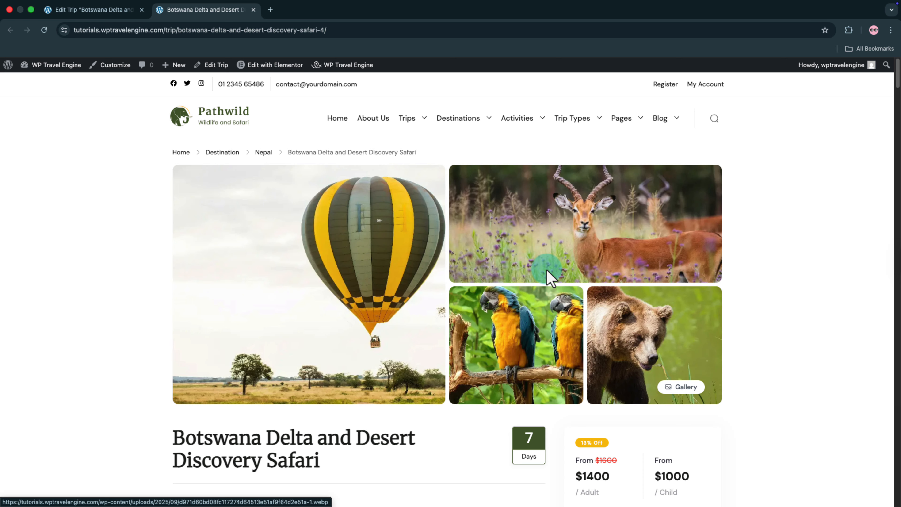
{"action": "scroll", "coordinate": [515, 280], "scroll_direction": "down", "scroll_amount": 8}
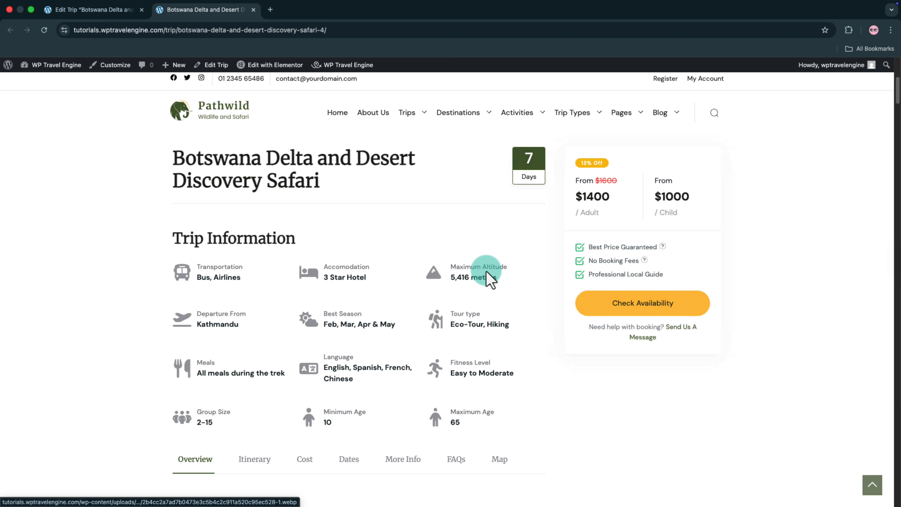
{"action": "scroll", "coordinate": [487, 272], "scroll_direction": "down", "scroll_amount": 10}
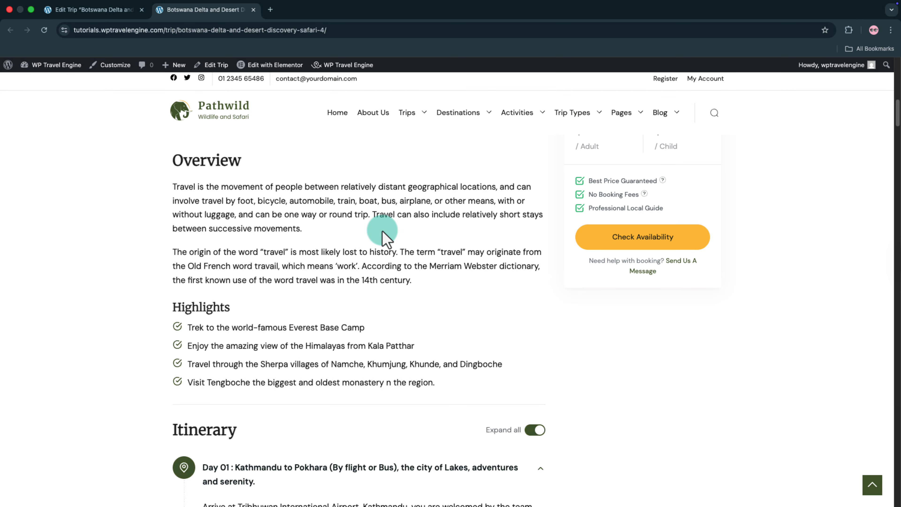
{"action": "scroll", "coordinate": [382, 231], "scroll_direction": "down", "scroll_amount": 4}
{"action": "left_click", "coordinate": [337, 87]}
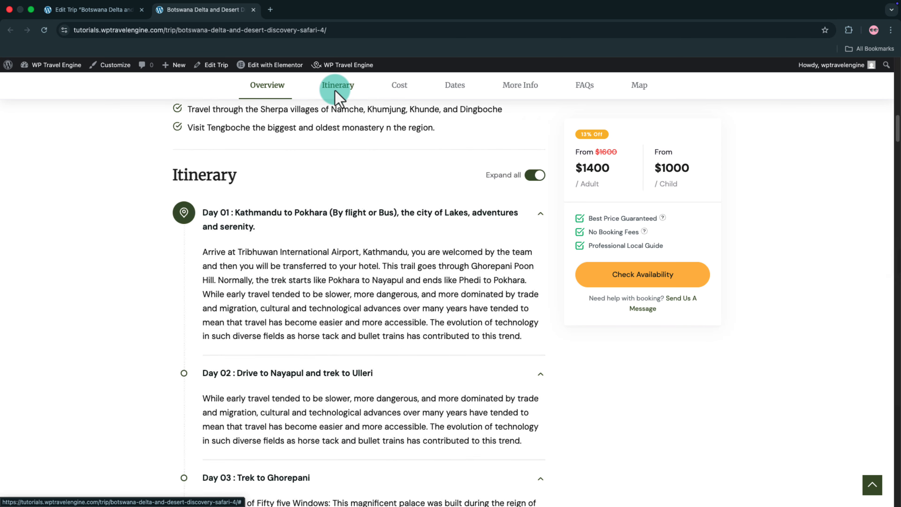
{"action": "scroll", "coordinate": [493, 195], "scroll_direction": "down", "scroll_amount": 15}
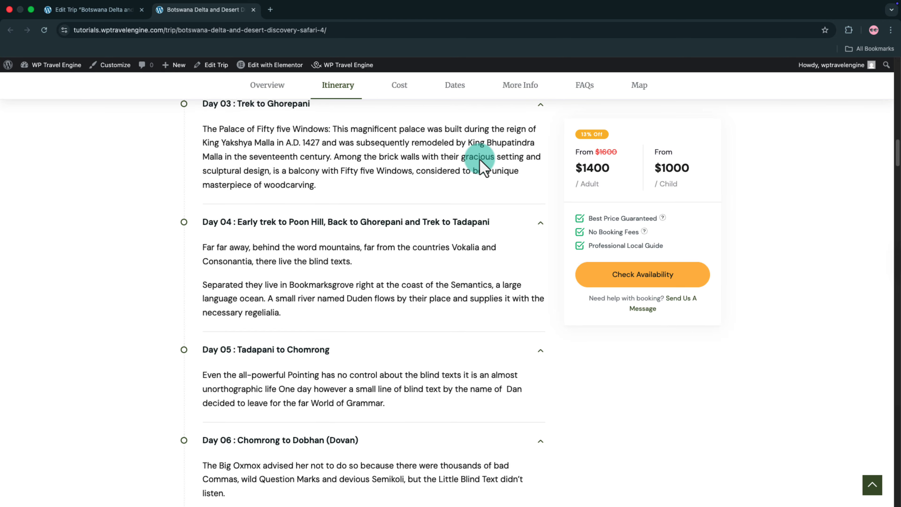
Review the trip page's Cost, Dates, More Info, FAQs and Map sections
{"action": "left_click", "coordinate": [399, 84]}
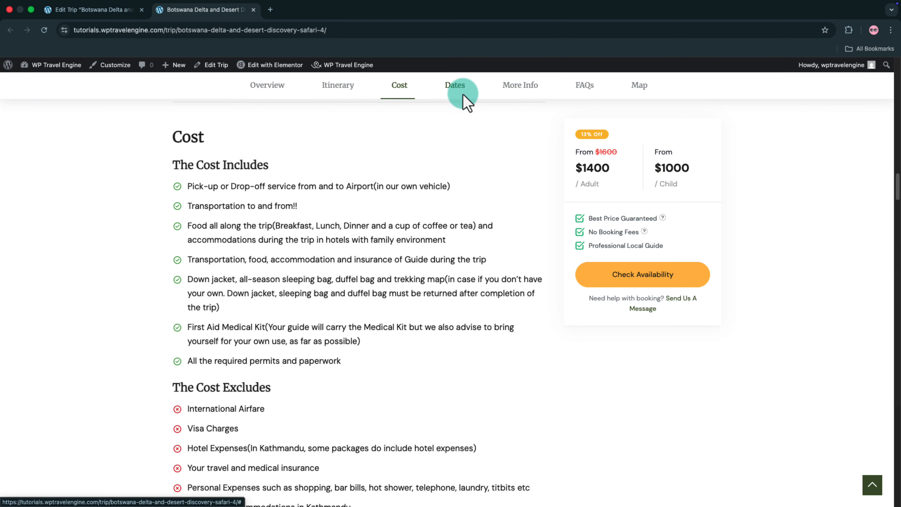
{"action": "left_click", "coordinate": [462, 93]}
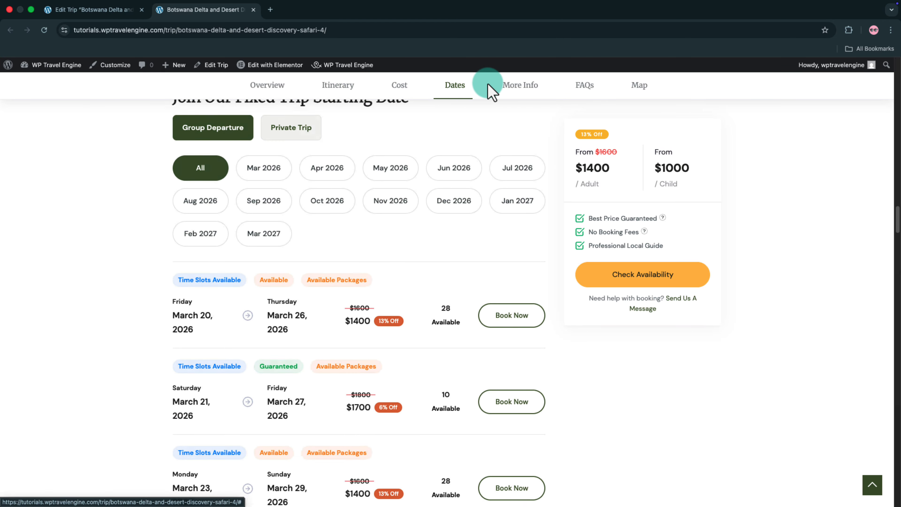
{"action": "left_click", "coordinate": [512, 87]}
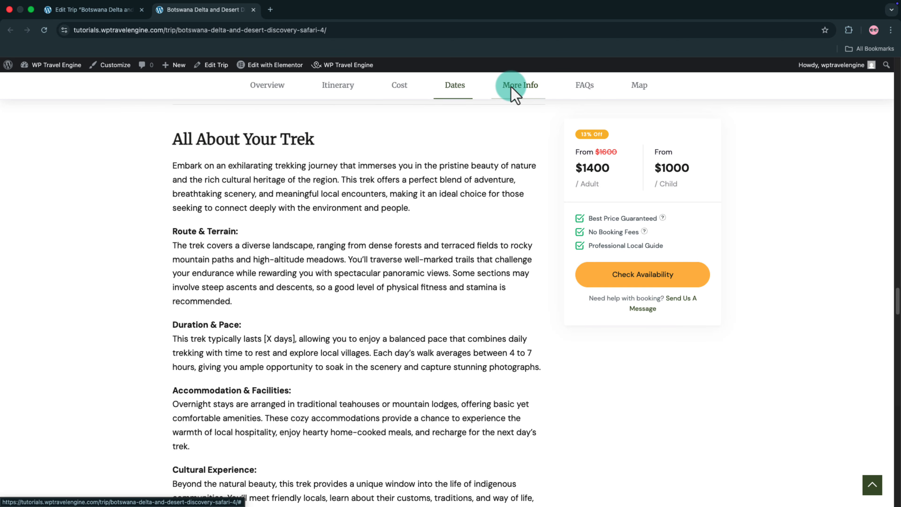
{"action": "left_click", "coordinate": [574, 91]}
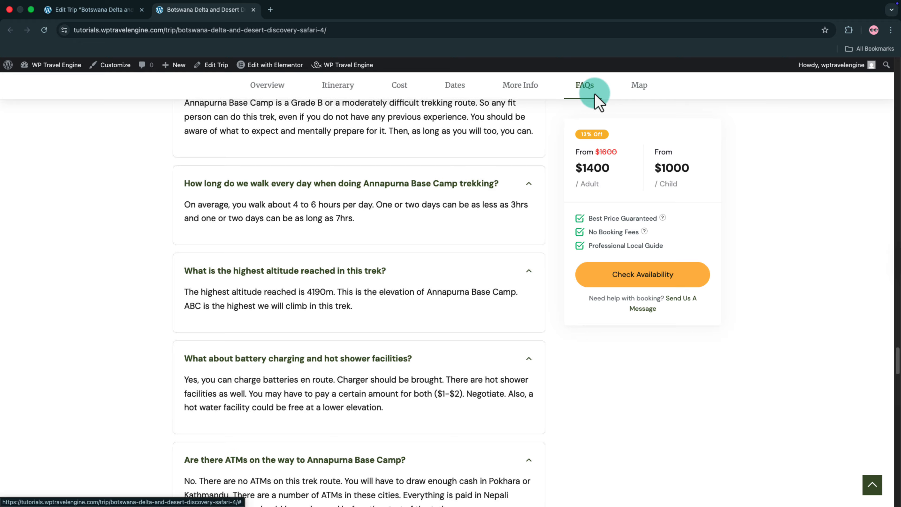
{"action": "left_click", "coordinate": [643, 93]}
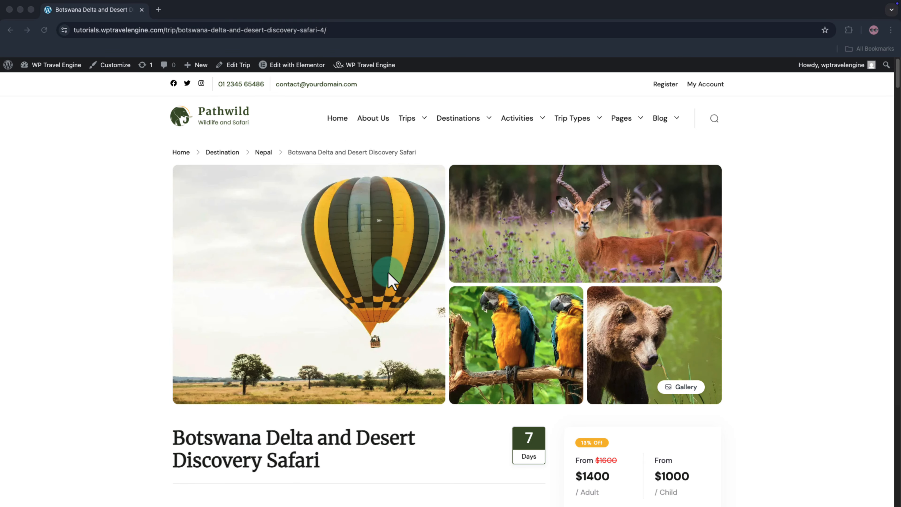
Check availability for March 24, 2026 with the Standard Package at 11:05 AM, view the traveller options, and close the booking window
{"action": "scroll", "coordinate": [388, 273], "scroll_direction": "down", "scroll_amount": 5}
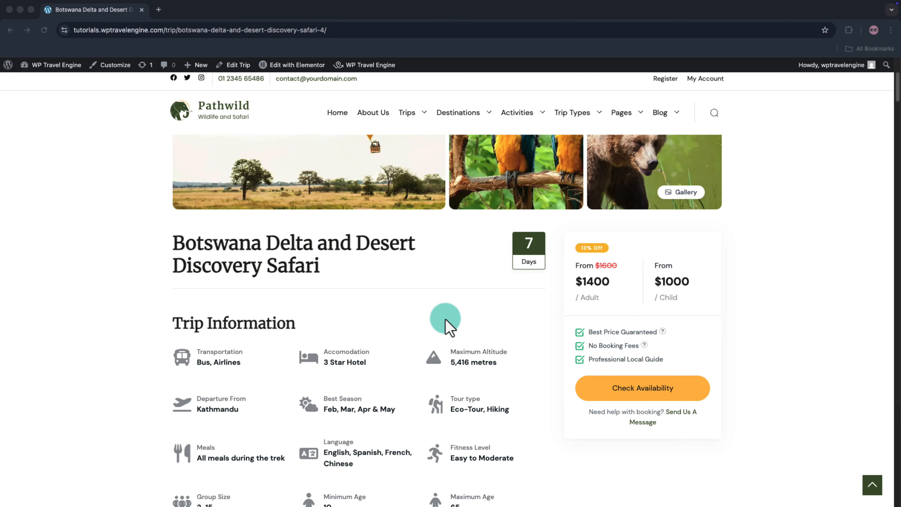
{"action": "left_click", "coordinate": [629, 388]}
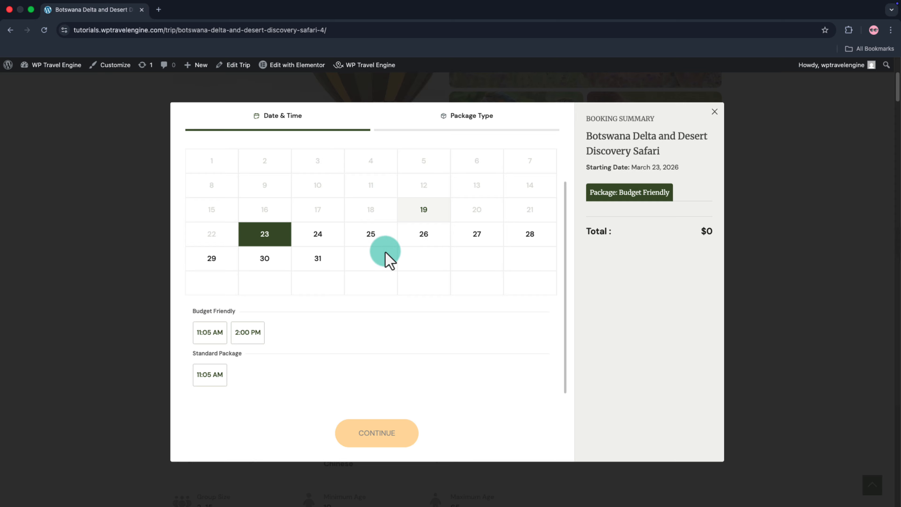
{"action": "left_click", "coordinate": [321, 236]}
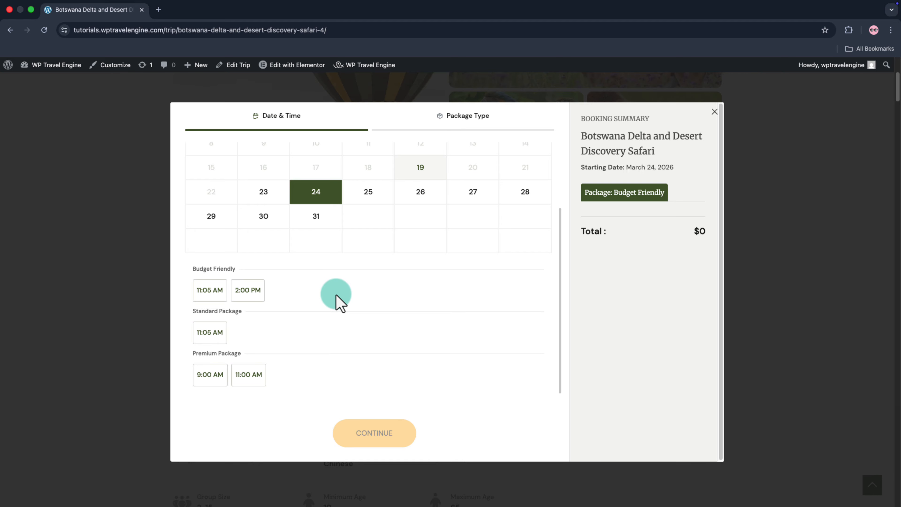
{"action": "left_click", "coordinate": [213, 334]}
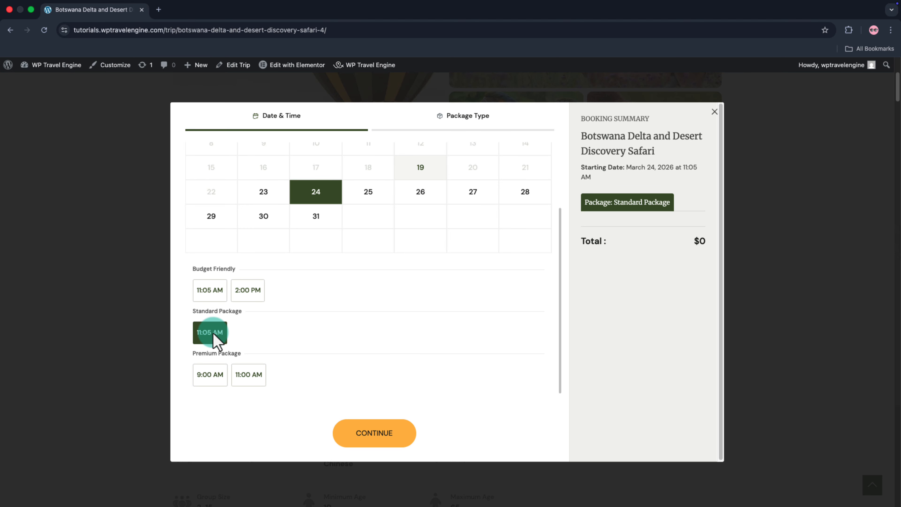
{"action": "left_click", "coordinate": [389, 430]}
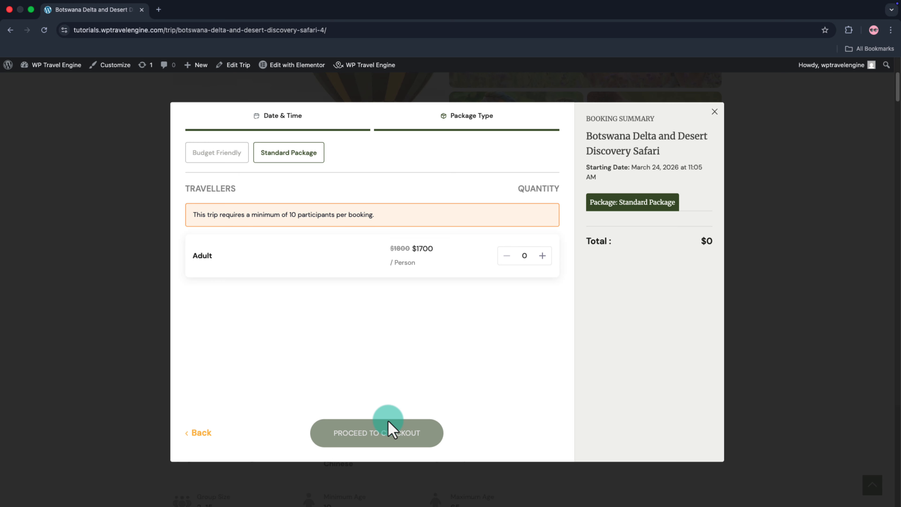
{"action": "left_click", "coordinate": [714, 112]}
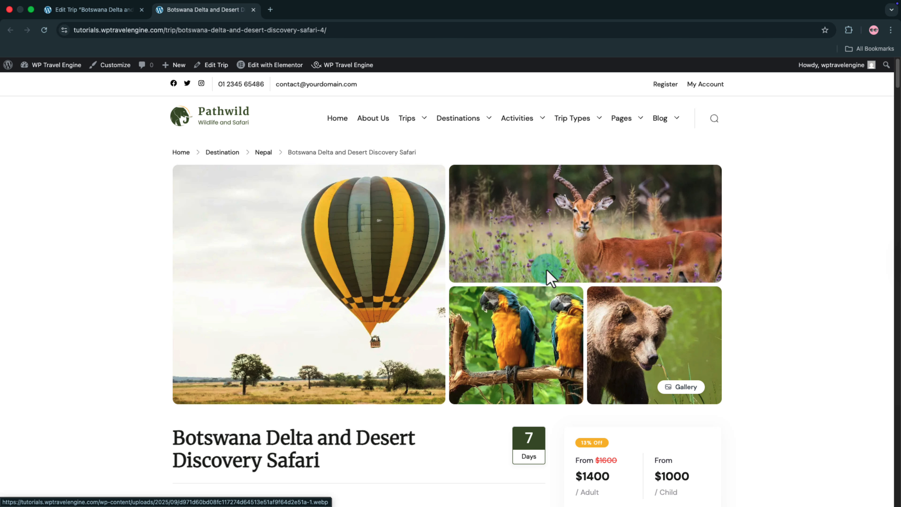
Look through the trip page's overview and itinerary, collapsing all itinerary days and expanding them again
{"action": "scroll", "coordinate": [548, 277], "scroll_direction": "down", "scroll_amount": 3}
{"action": "scroll", "coordinate": [547, 270], "scroll_direction": "down", "scroll_amount": 6}
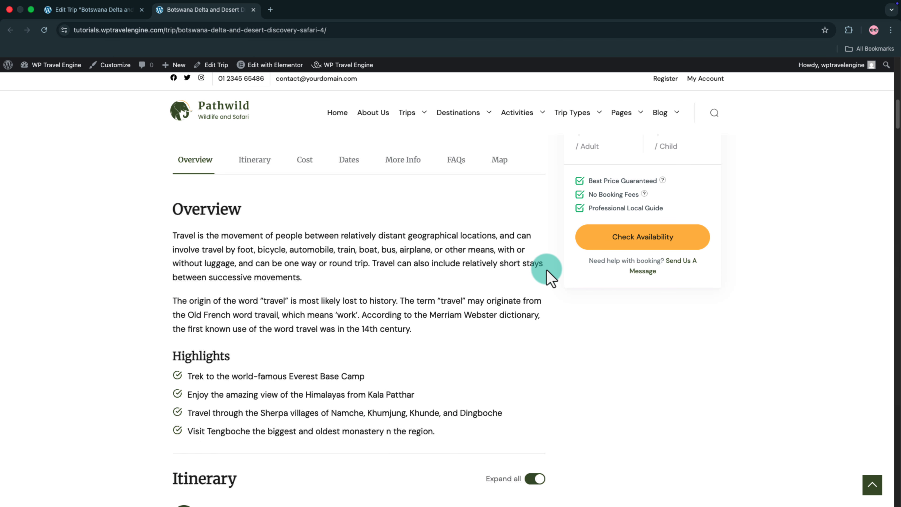
{"action": "scroll", "coordinate": [377, 271], "scroll_direction": "down", "scroll_amount": 7}
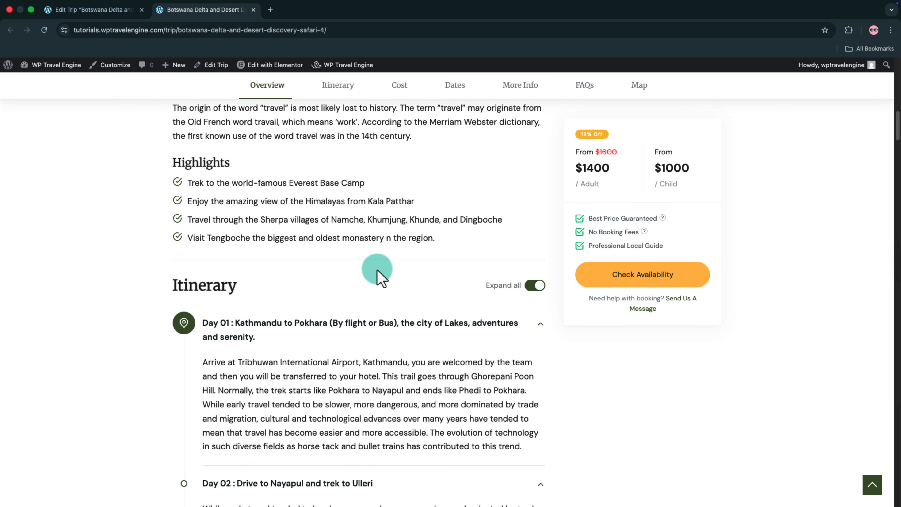
{"action": "left_click", "coordinate": [531, 180]}
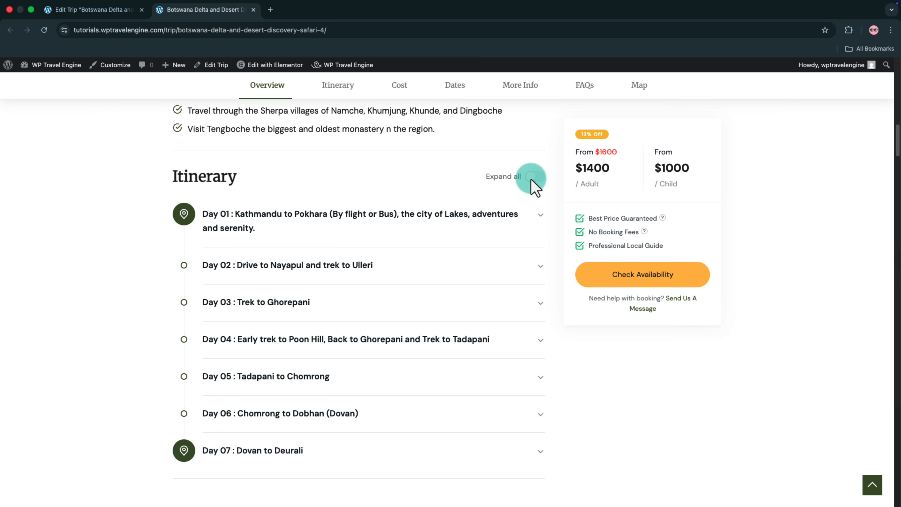
{"action": "scroll", "coordinate": [529, 185], "scroll_direction": "down", "scroll_amount": 1}
{"action": "left_click", "coordinate": [533, 142]}
{"action": "scroll", "coordinate": [524, 157], "scroll_direction": "down", "scroll_amount": 8}
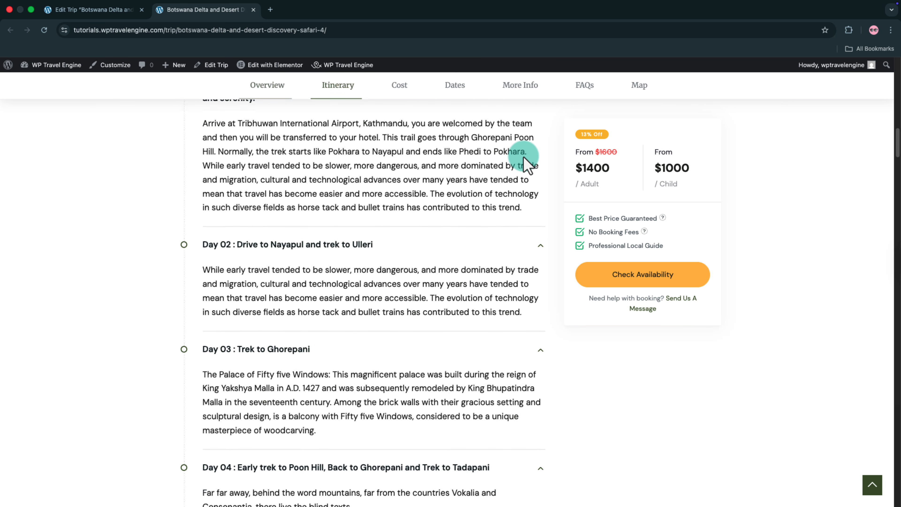
{"action": "scroll", "coordinate": [521, 157], "scroll_direction": "down", "scroll_amount": 9}
Examine the cost inclusions and exclusions and the list of fixed trip starting dates
{"action": "left_click", "coordinate": [406, 89]}
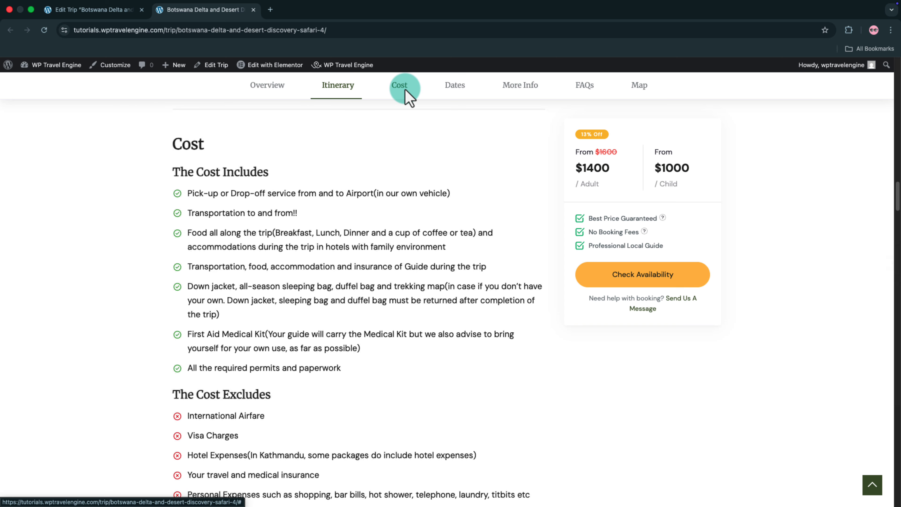
{"action": "scroll", "coordinate": [342, 187], "scroll_direction": "down", "scroll_amount": 6}
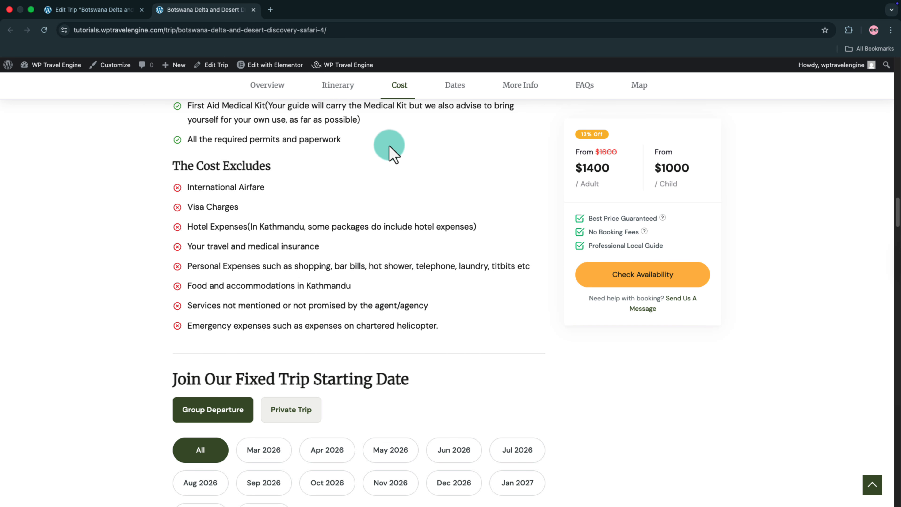
{"action": "left_click", "coordinate": [440, 96]}
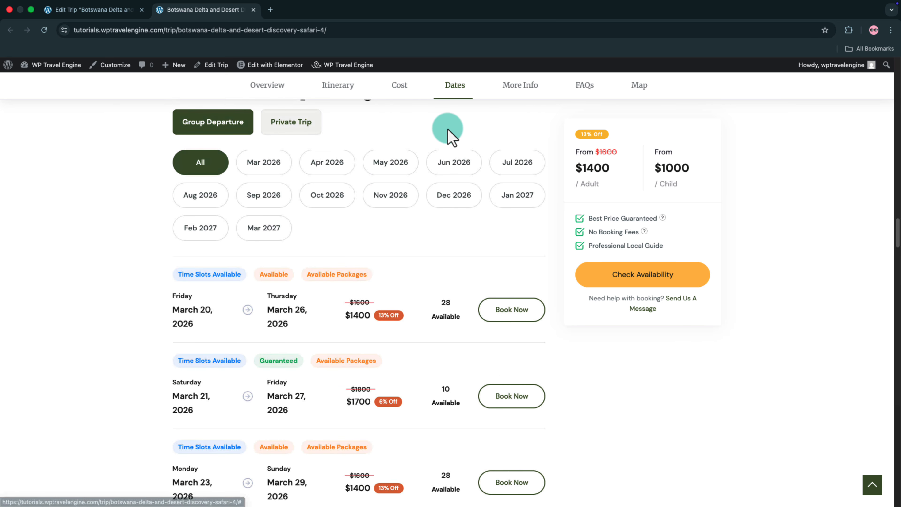
{"action": "scroll", "coordinate": [447, 131], "scroll_direction": "down", "scroll_amount": 8}
{"action": "scroll", "coordinate": [448, 131], "scroll_direction": "down", "scroll_amount": 15}
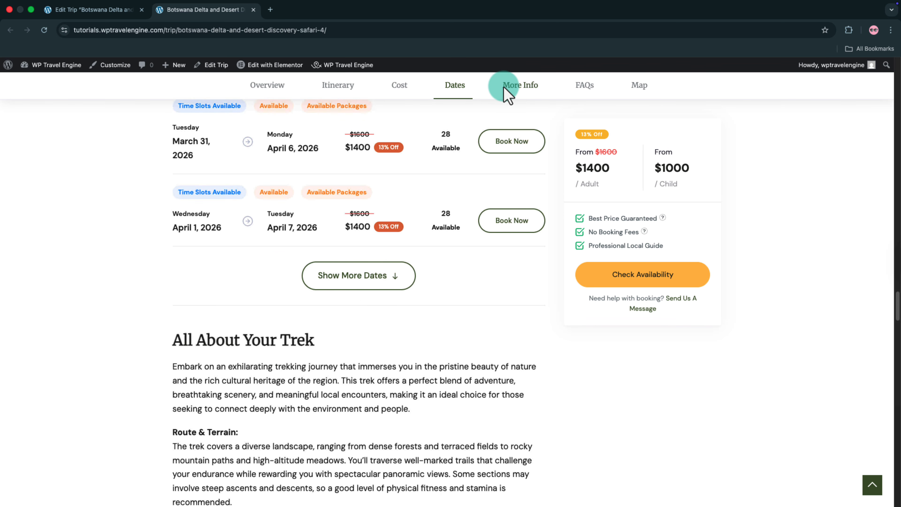
Read through the More Info section, expand all FAQs to view their answers, and look at the trip map
{"action": "left_click", "coordinate": [507, 95]}
{"action": "scroll", "coordinate": [368, 150], "scroll_direction": "down", "scroll_amount": 20}
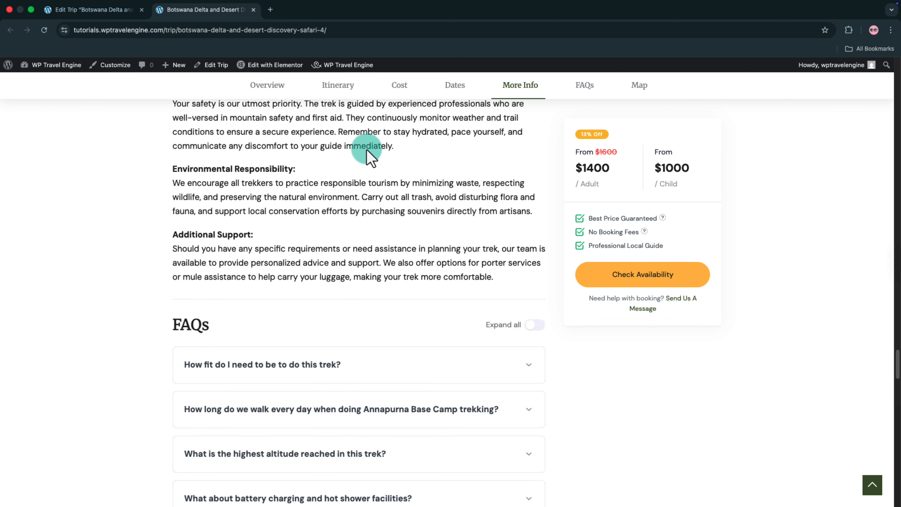
{"action": "left_click", "coordinate": [584, 87]}
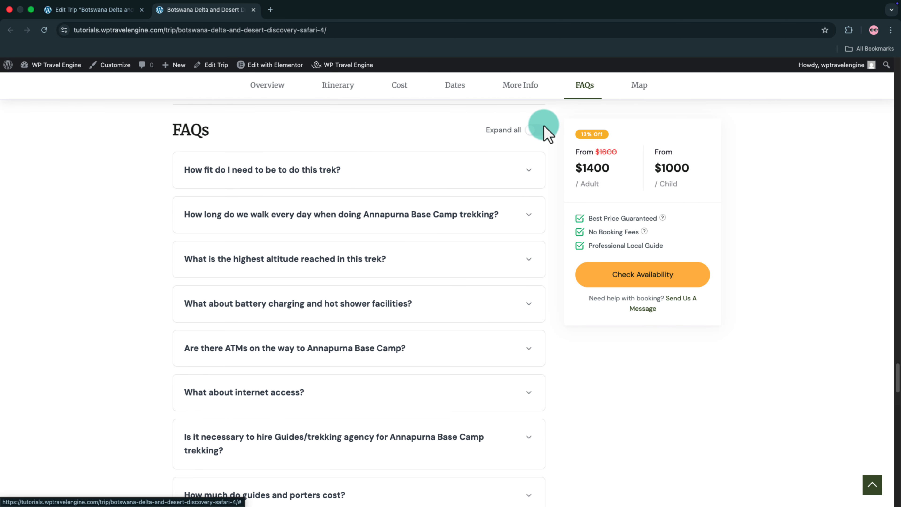
{"action": "left_click", "coordinate": [534, 130]}
{"action": "scroll", "coordinate": [402, 155], "scroll_direction": "down", "scroll_amount": 15}
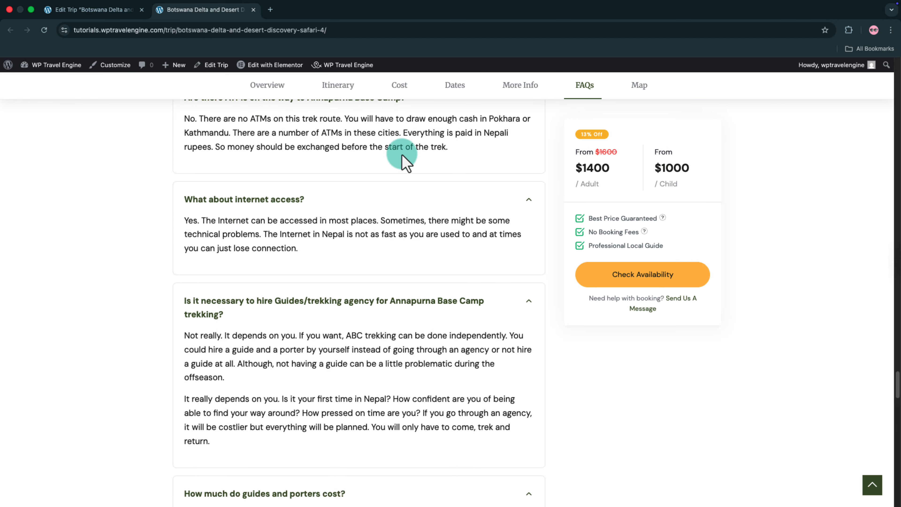
{"action": "left_click", "coordinate": [641, 85]}
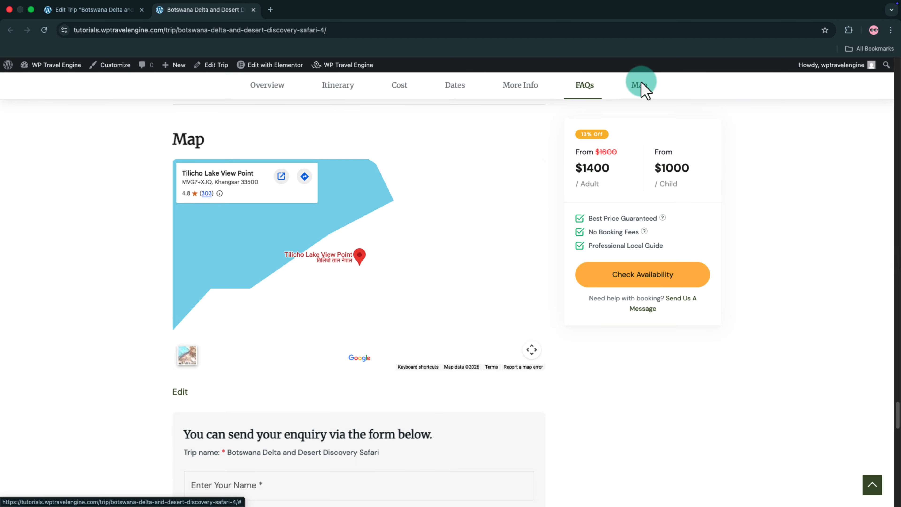